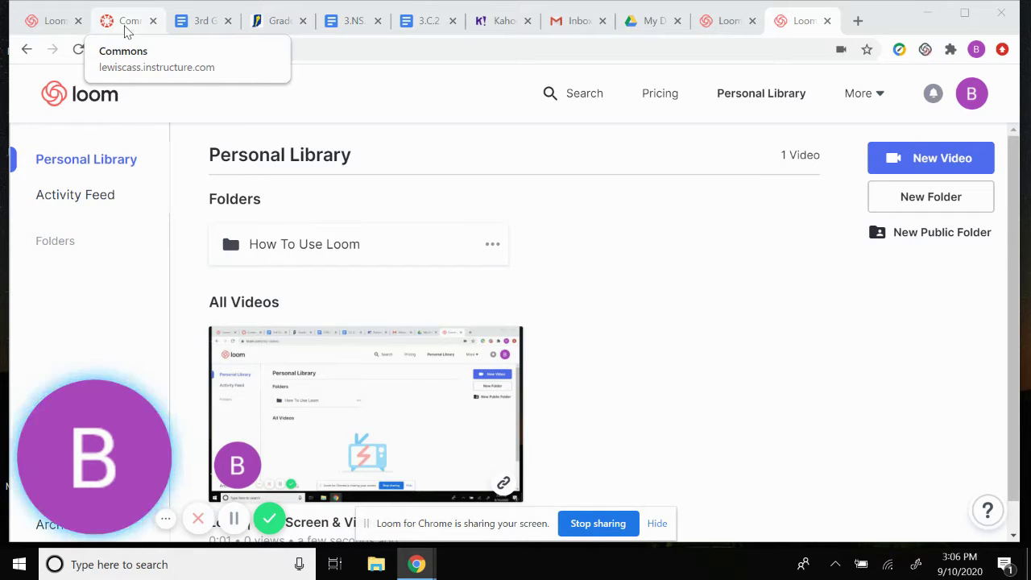
From the Canvas Dashboard, open the Mathematics - McDonald course and its Quizzes list.
left_click(127, 24)
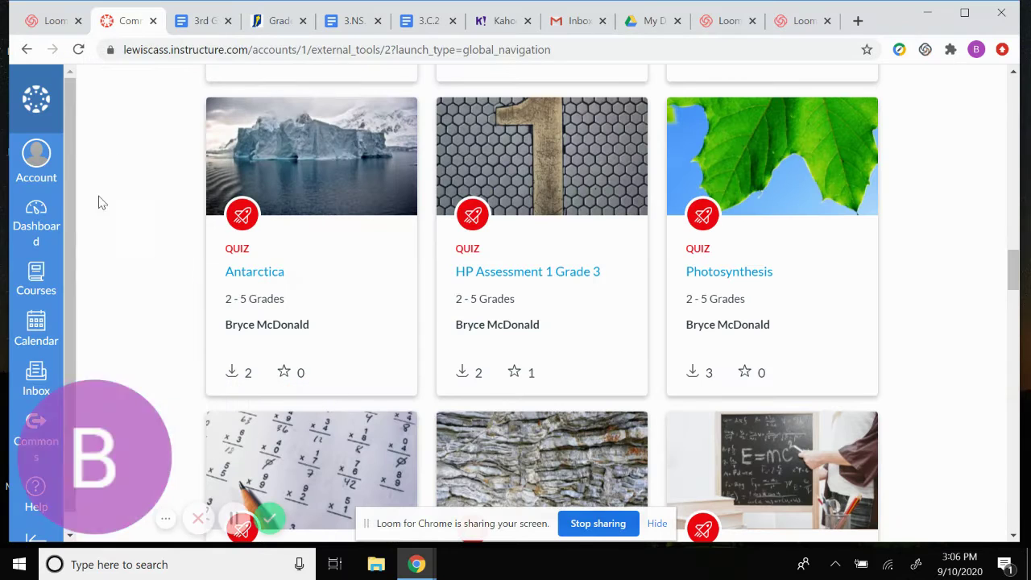
left_click(29, 221)
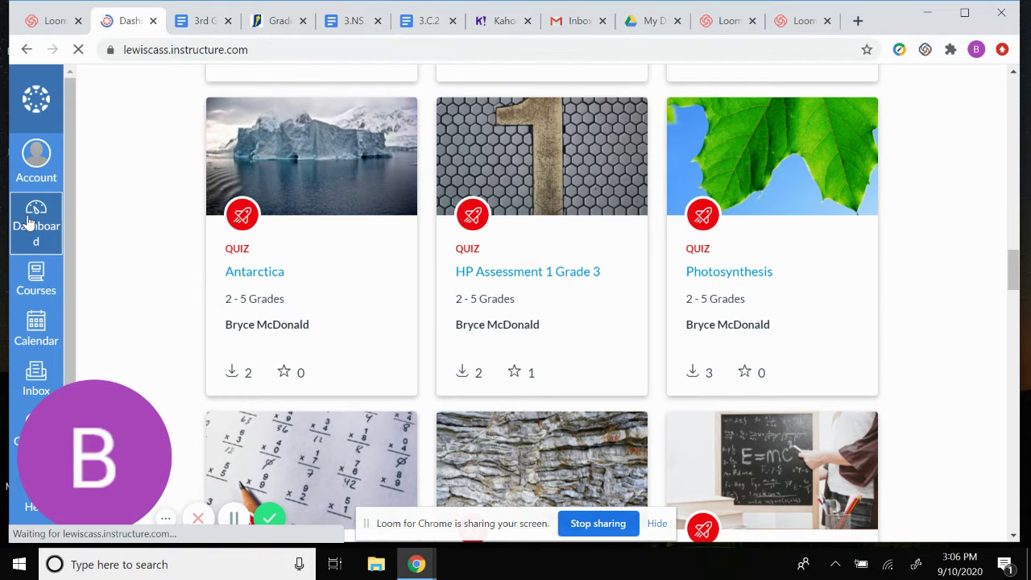
scroll(29, 222, "down", 3)
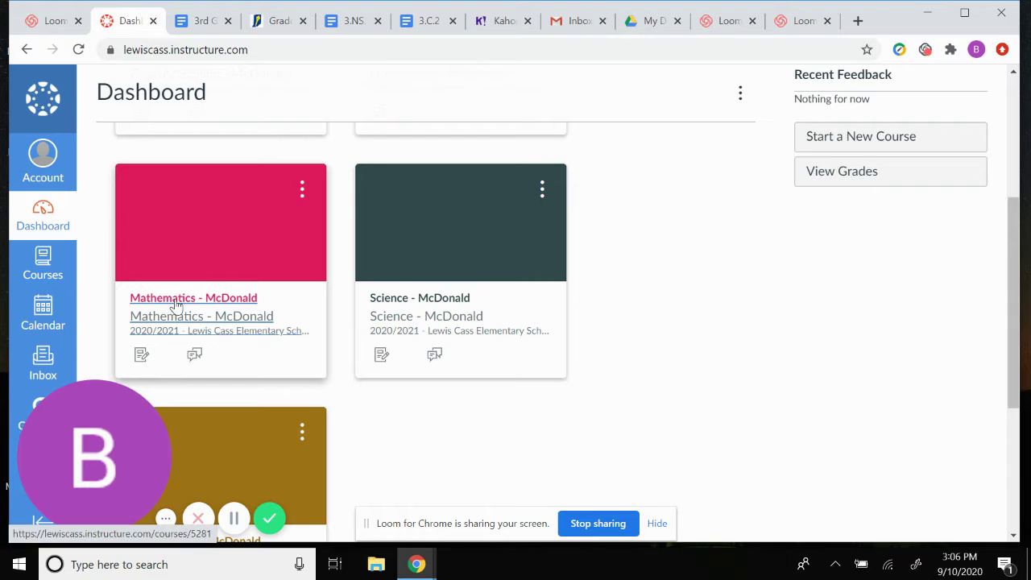
left_click(174, 303)
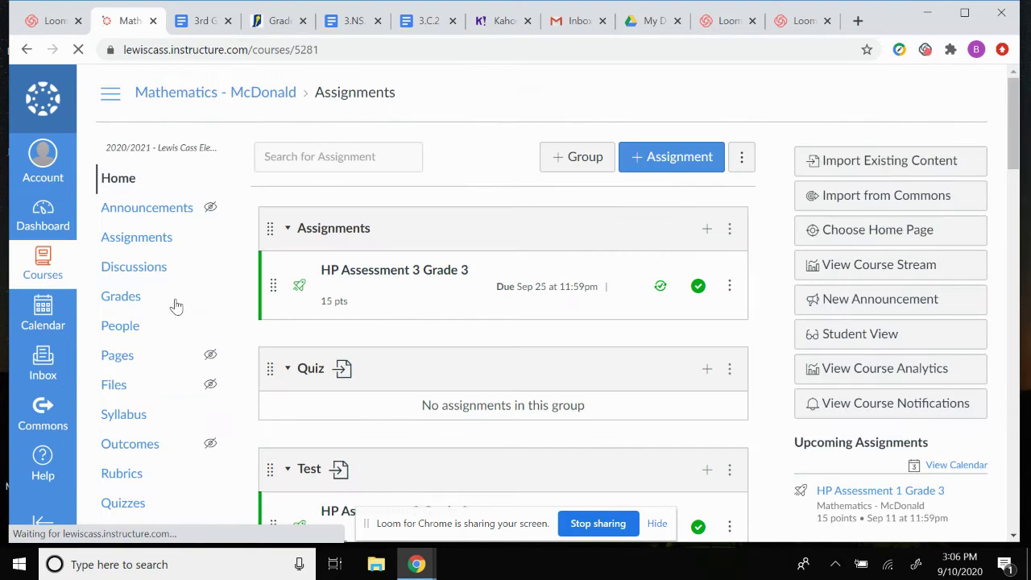
scroll(176, 307, "down", 3)
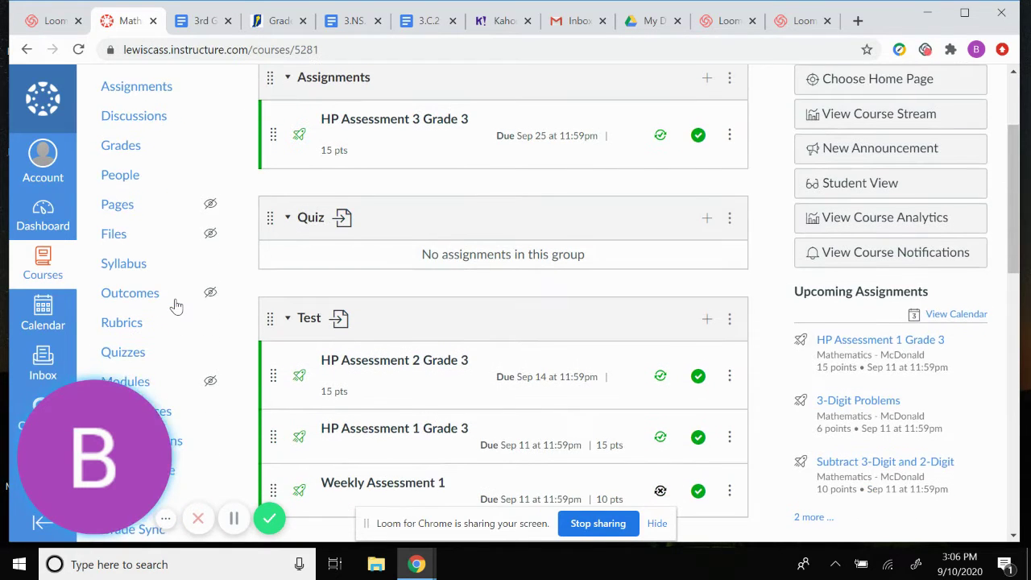
left_click(124, 298)
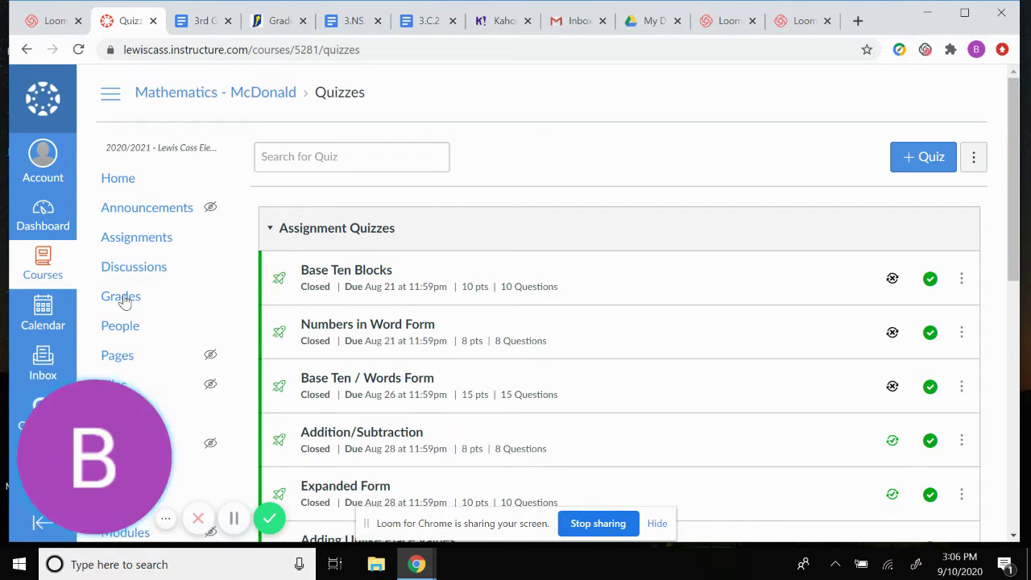
Create a new quiz titled 'HP Assessment 1 Grade 3' and begin its instructions.
left_click(916, 163)
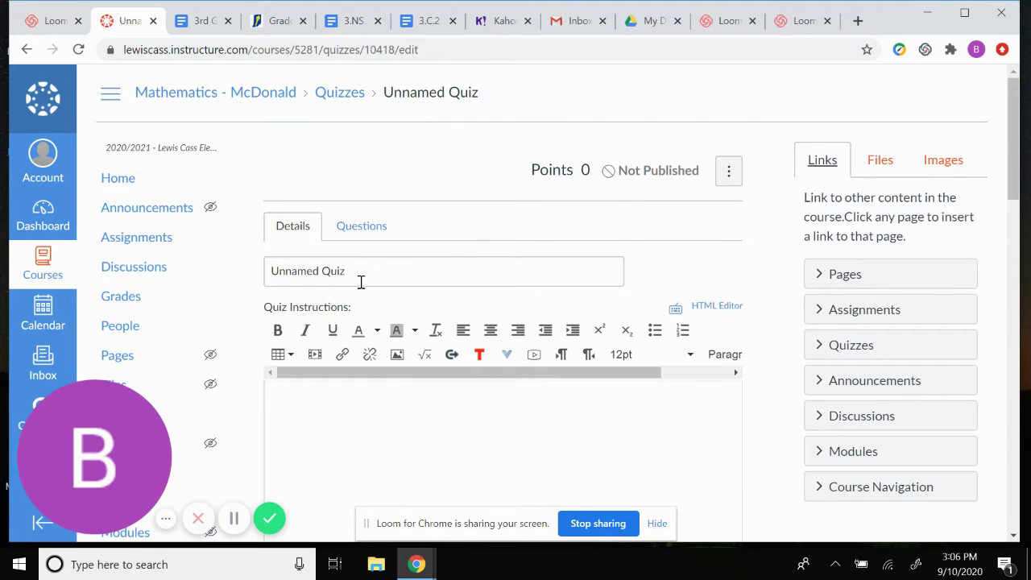
triple_click(361, 282)
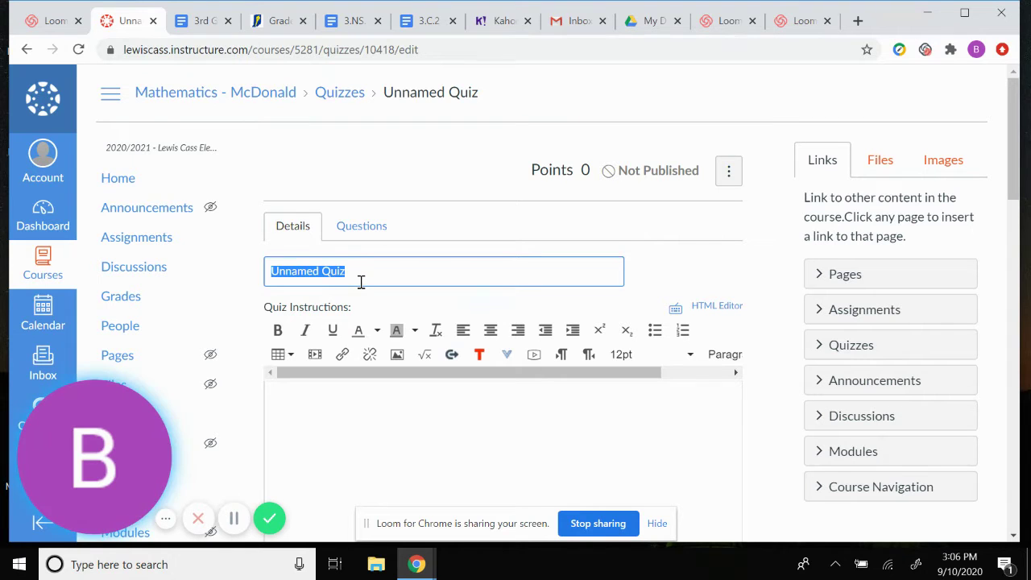
type("HP Assessment 1 Grade")
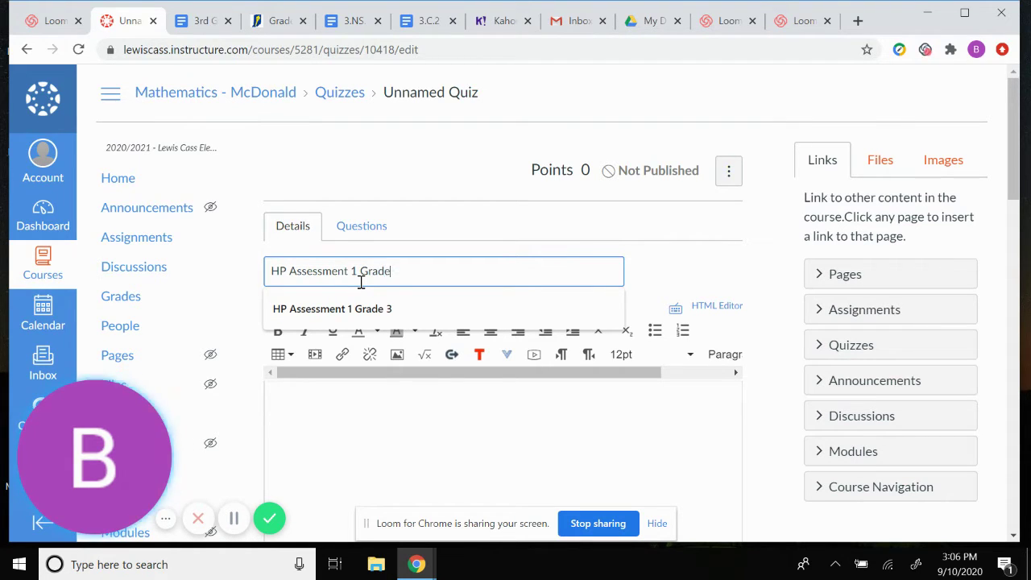
type("3")
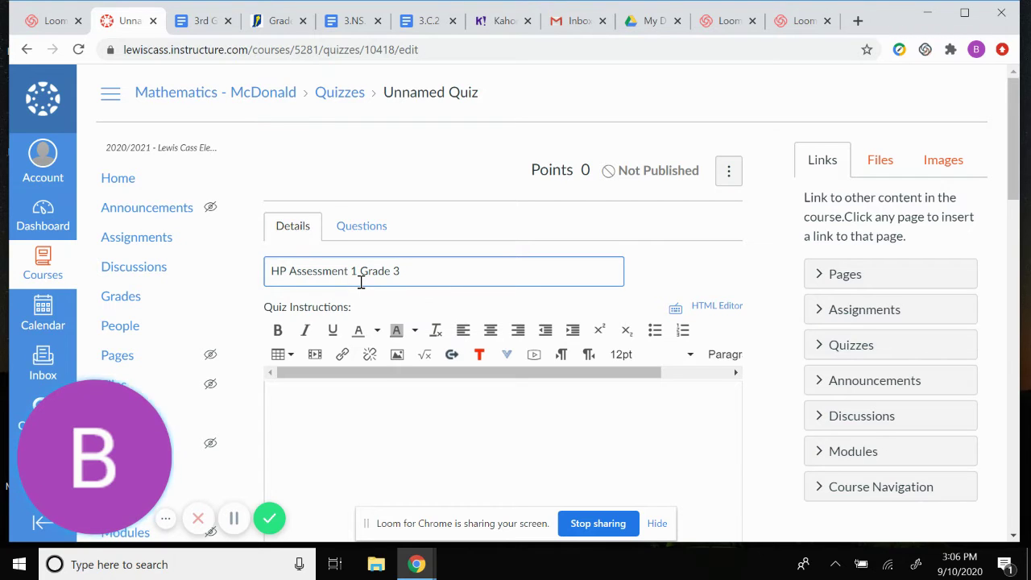
left_click(374, 430)
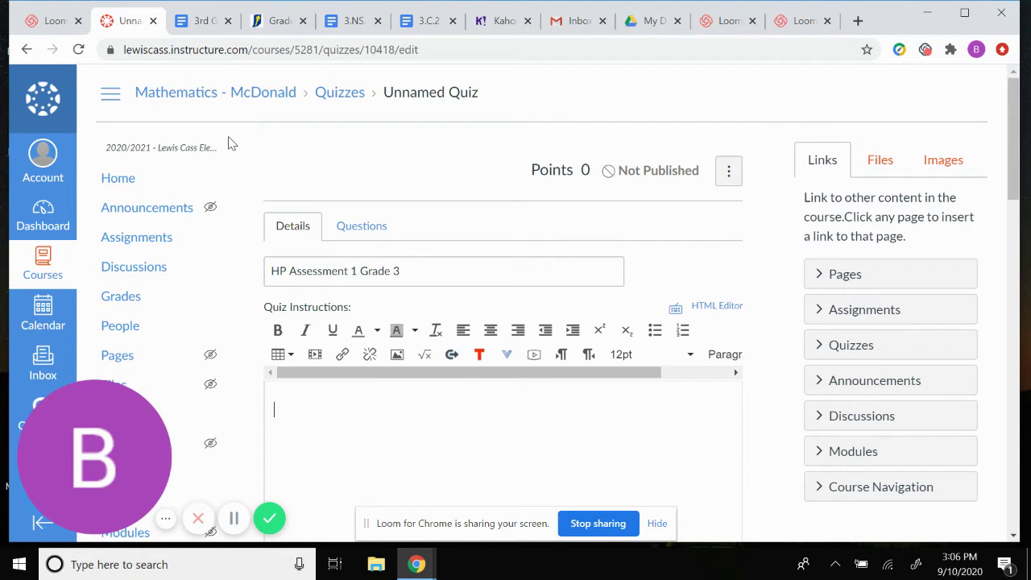
Review the 3rd Grade Math pacing calendar, then view the Indiana DOE 3.NS.1 framework page.
left_click(202, 24)
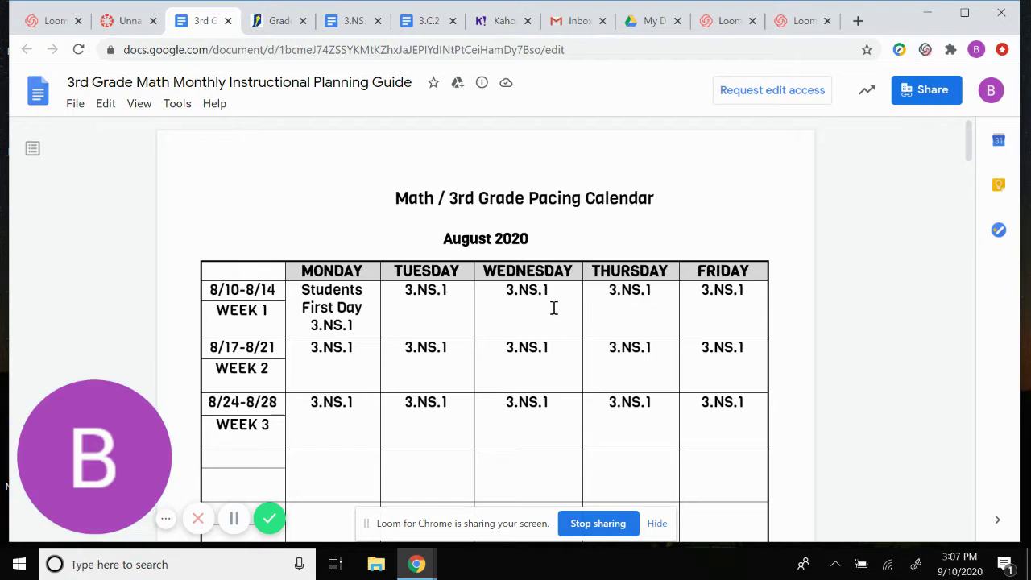
left_click(272, 21)
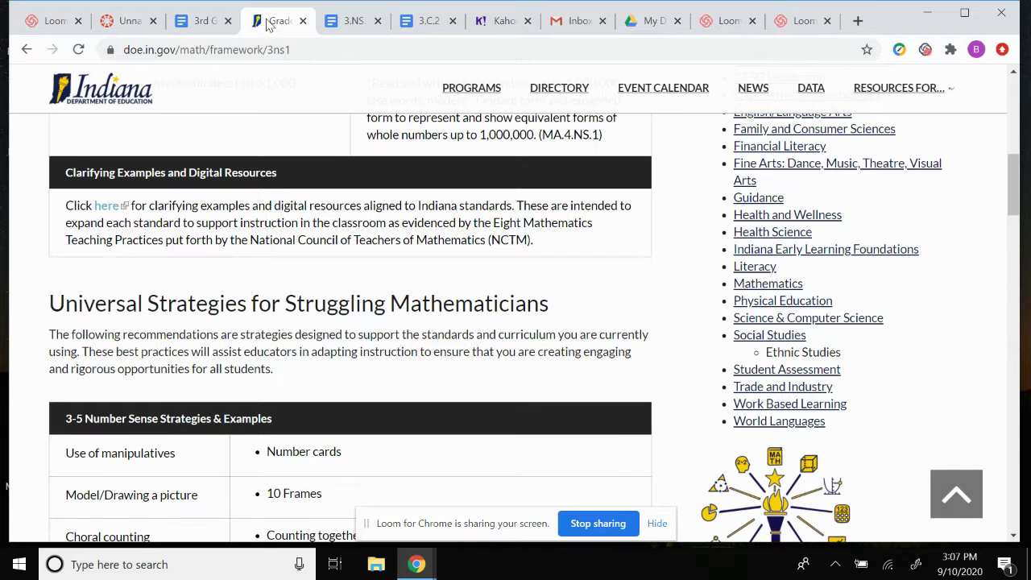
Go back to the Indiana DOE home page and open the Math Framework under State Standards.
left_click(26, 50)
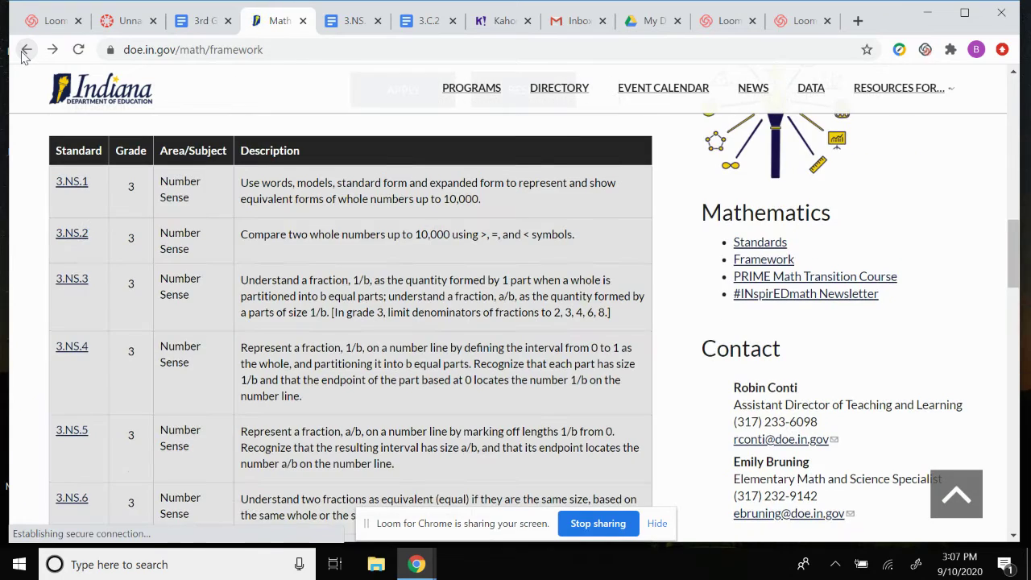
left_click(26, 50)
left_click(26, 50)
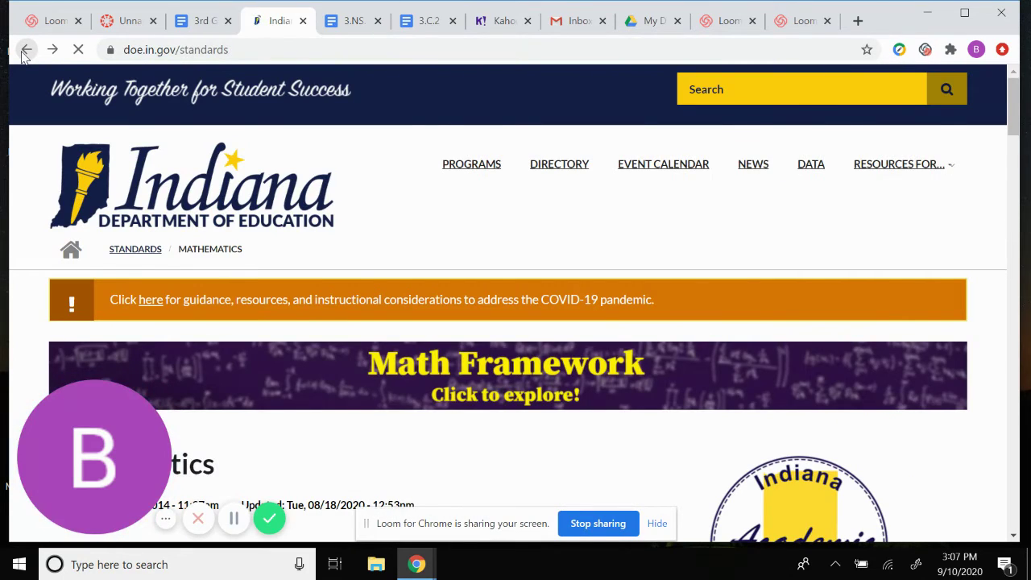
left_click(26, 50)
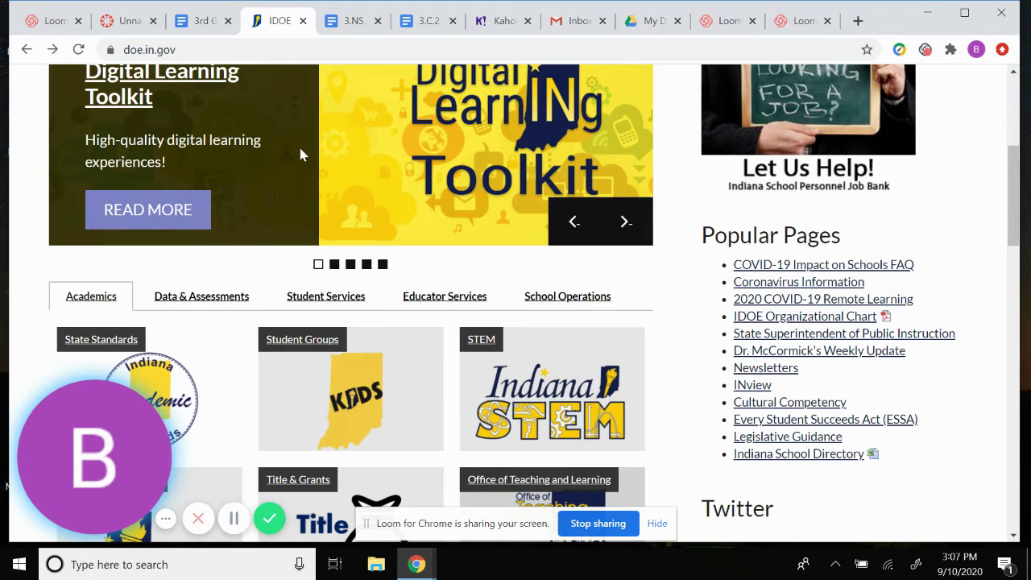
left_click(202, 364)
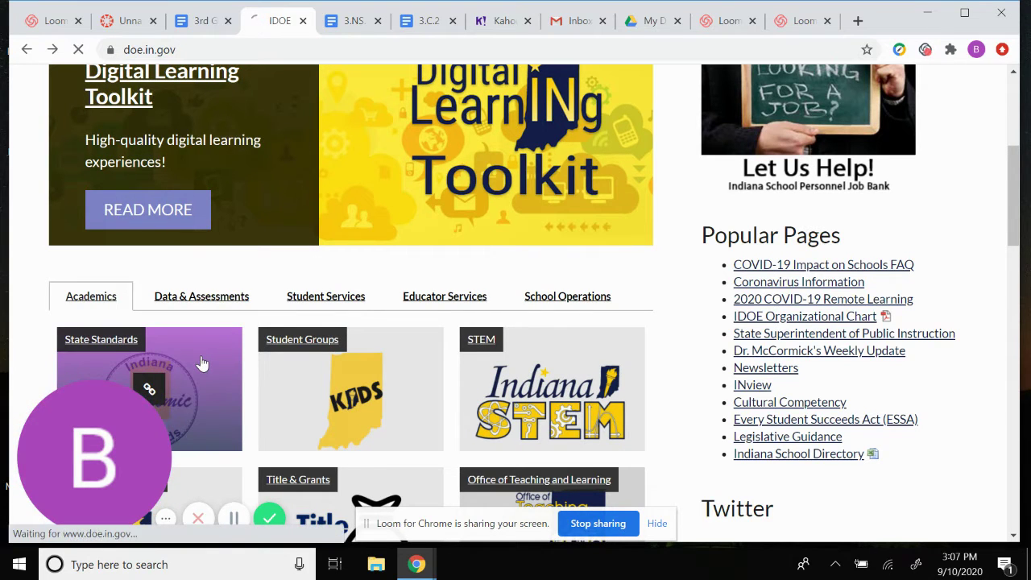
scroll(202, 365, "down", 2)
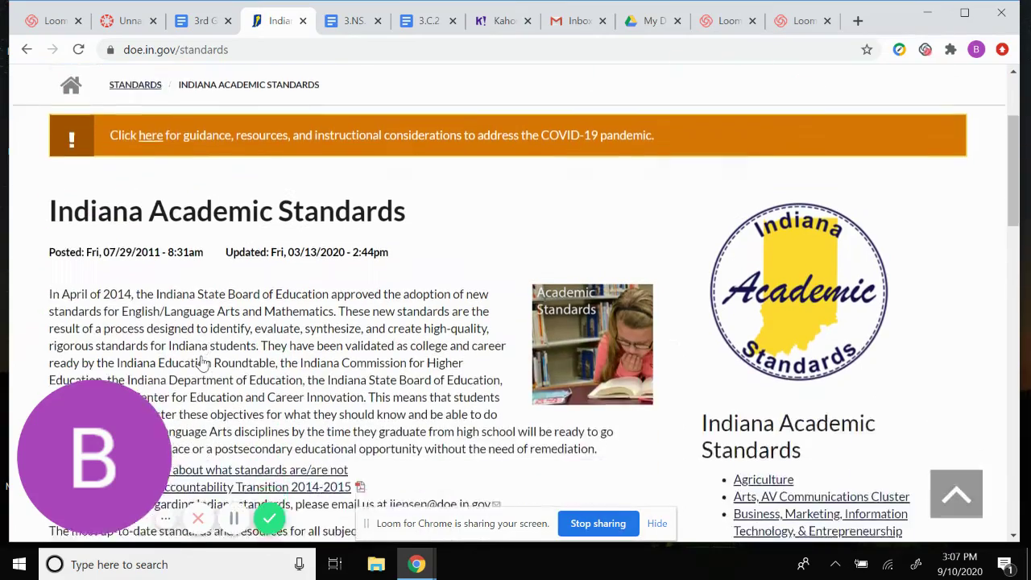
scroll(202, 364, "down", 1)
scroll(203, 358, "down", 2)
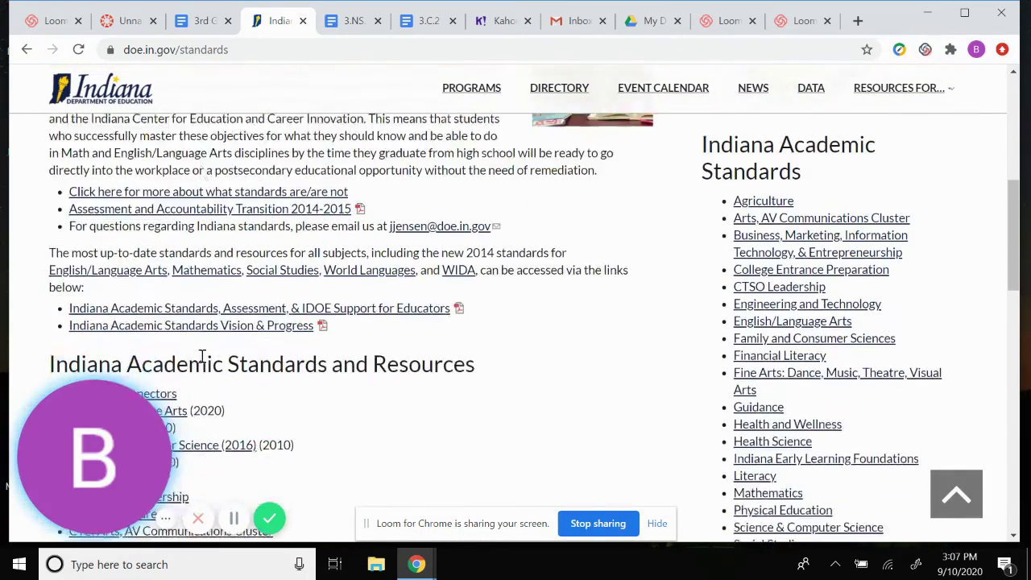
scroll(203, 357, "down", 2)
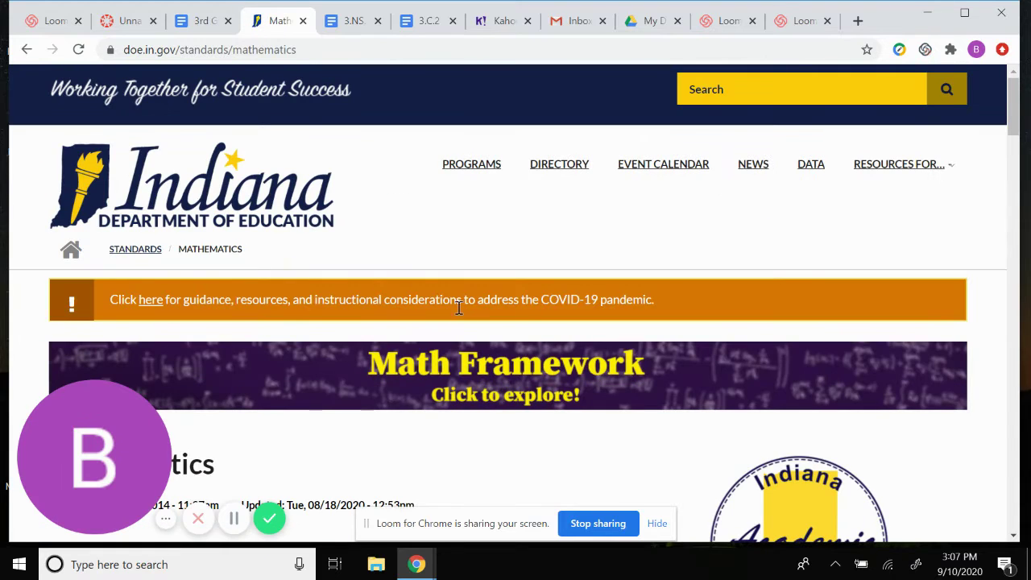
left_click(485, 375)
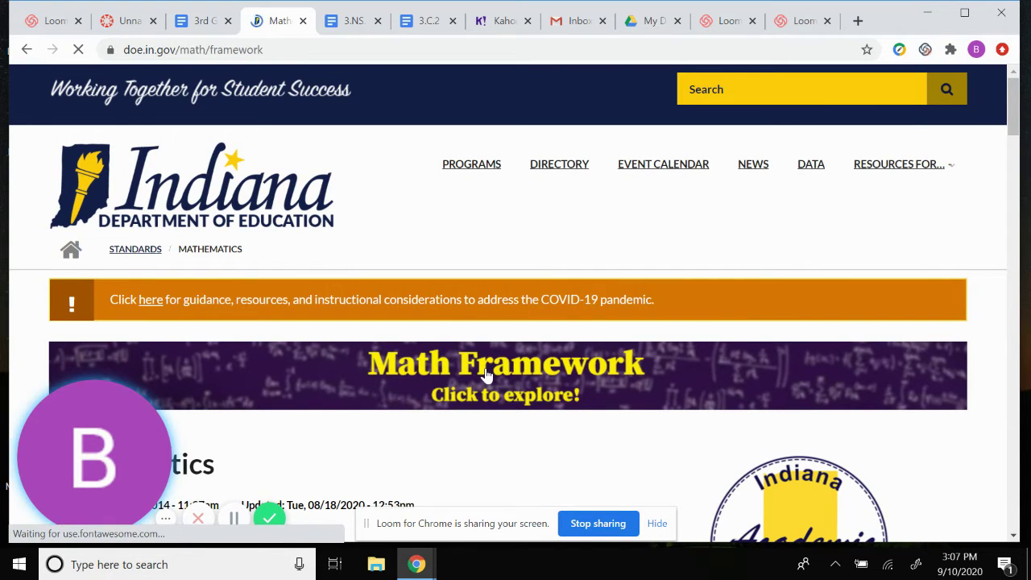
Filter the framework to grade 3 Number Sense and review the 3.NS.1 I Can statements.
scroll(486, 375, "down", 10)
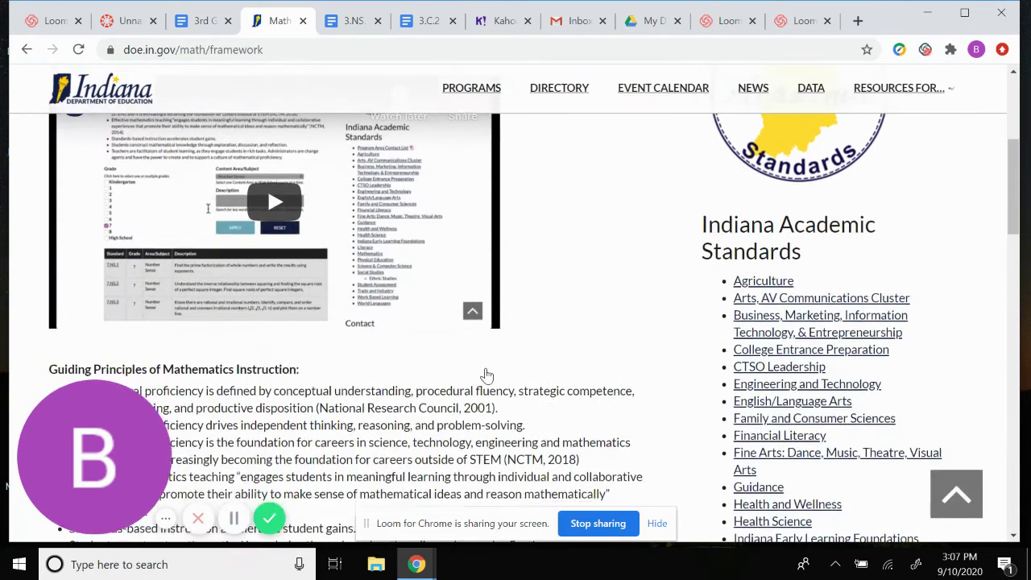
scroll(486, 375, "down", 3)
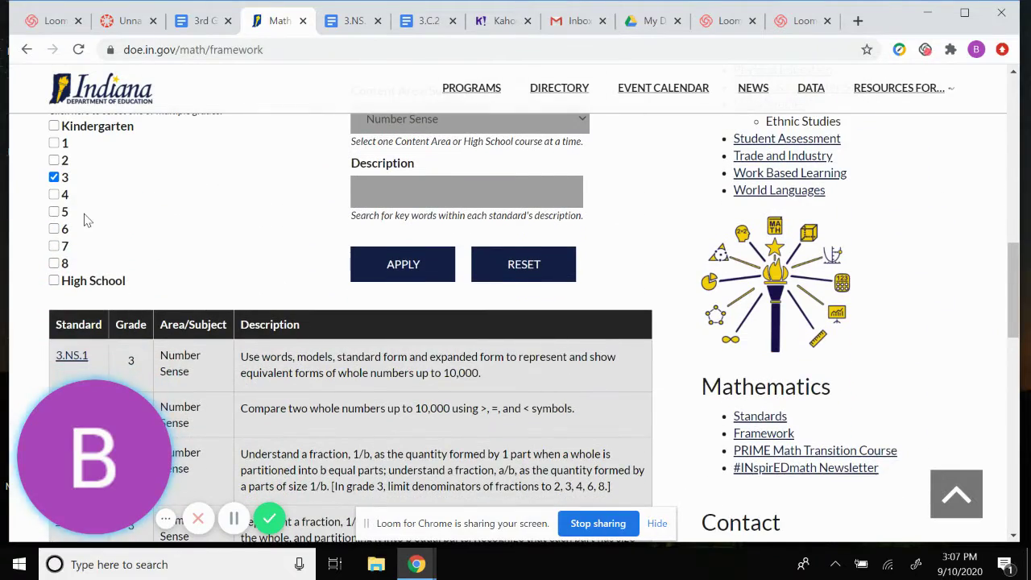
scroll(87, 220, "up", 1)
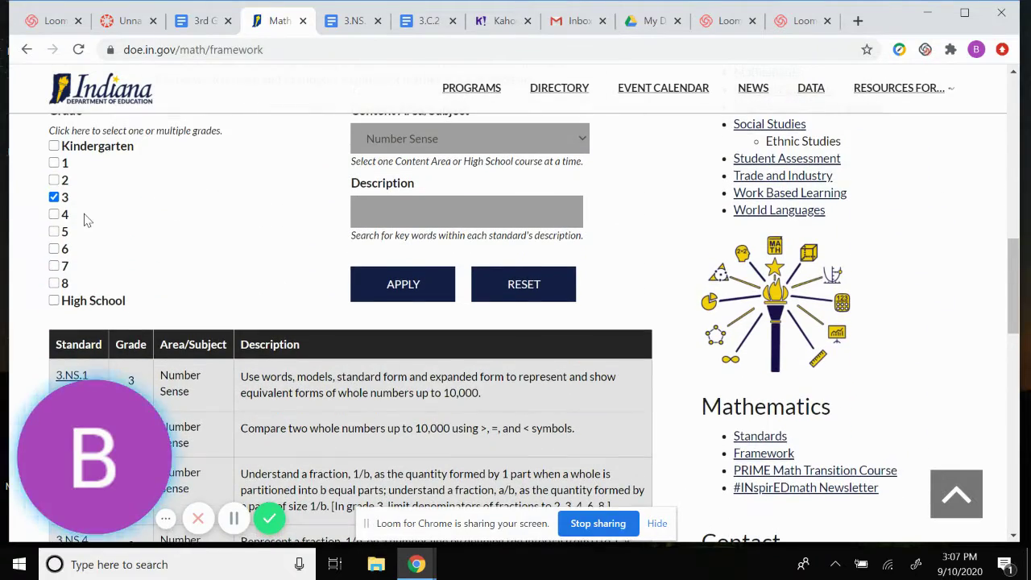
scroll(431, 146, "up", 1)
left_click(431, 159)
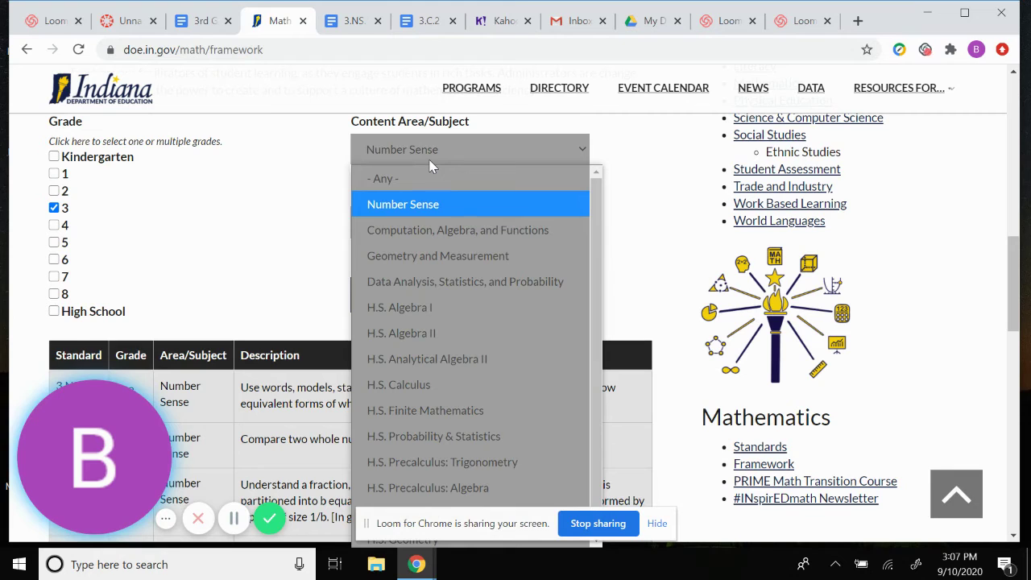
left_click(422, 204)
left_click(402, 295)
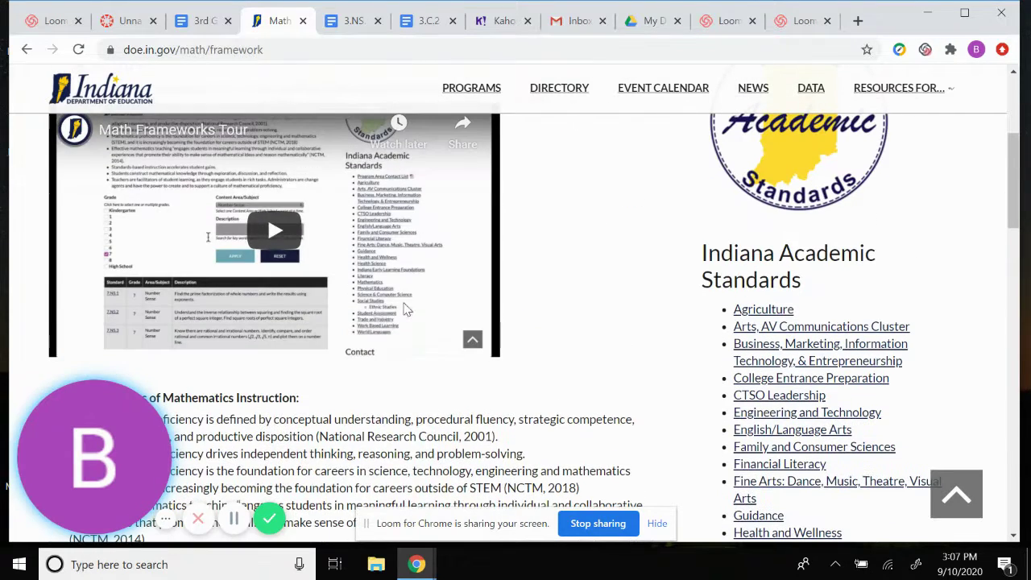
scroll(336, 413, "down", 3)
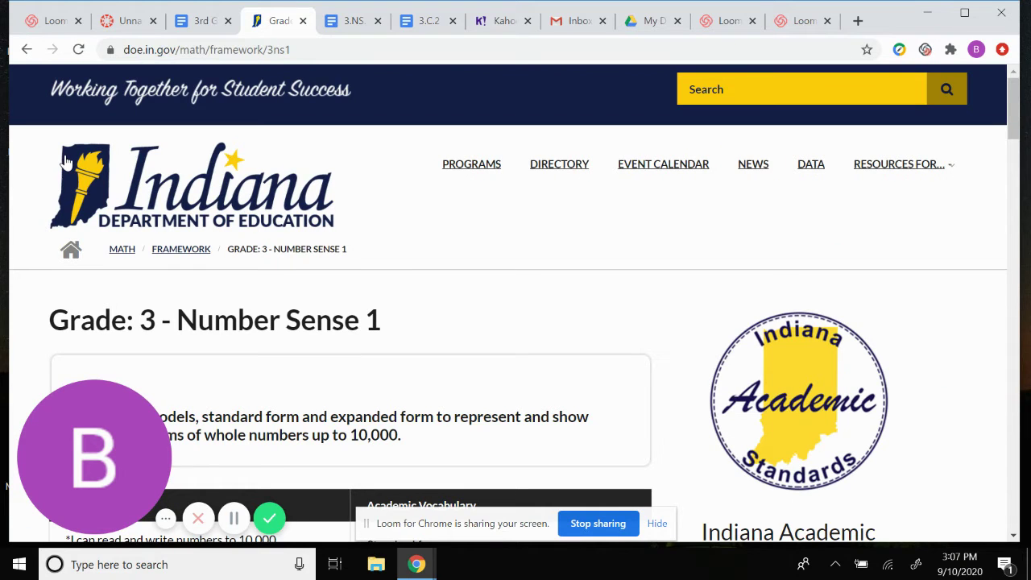
scroll(487, 303, "down", 4)
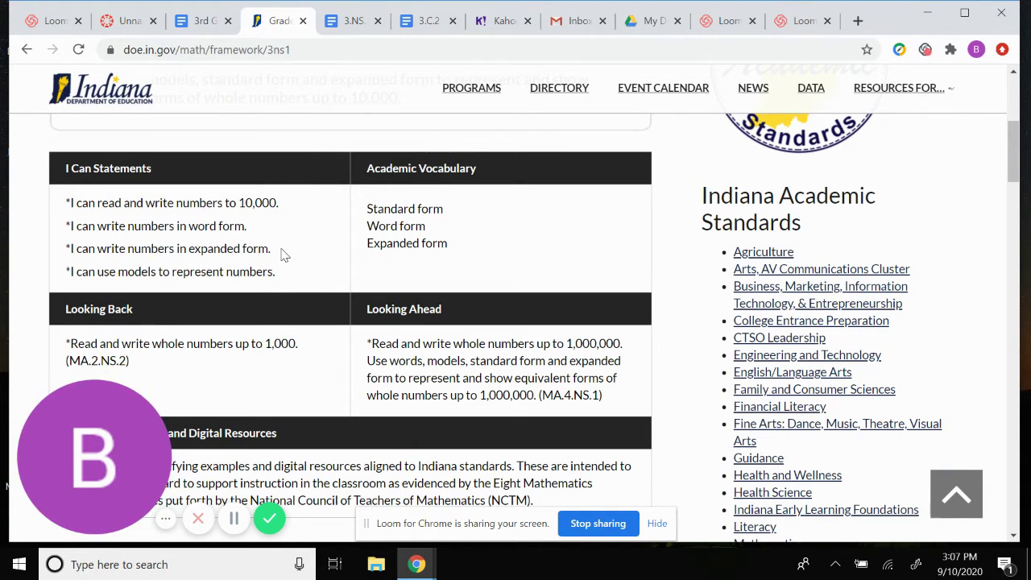
Return to the HP Assessment 1 Grade 3 quiz and leave its Due date blank.
left_click(125, 21)
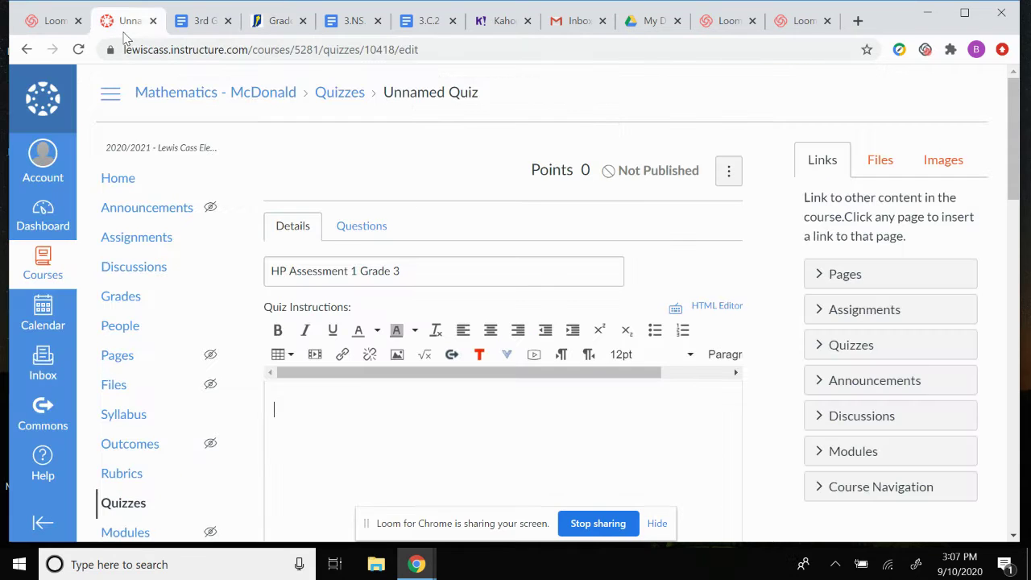
scroll(432, 467, "down", 3)
scroll(433, 467, "down", 10)
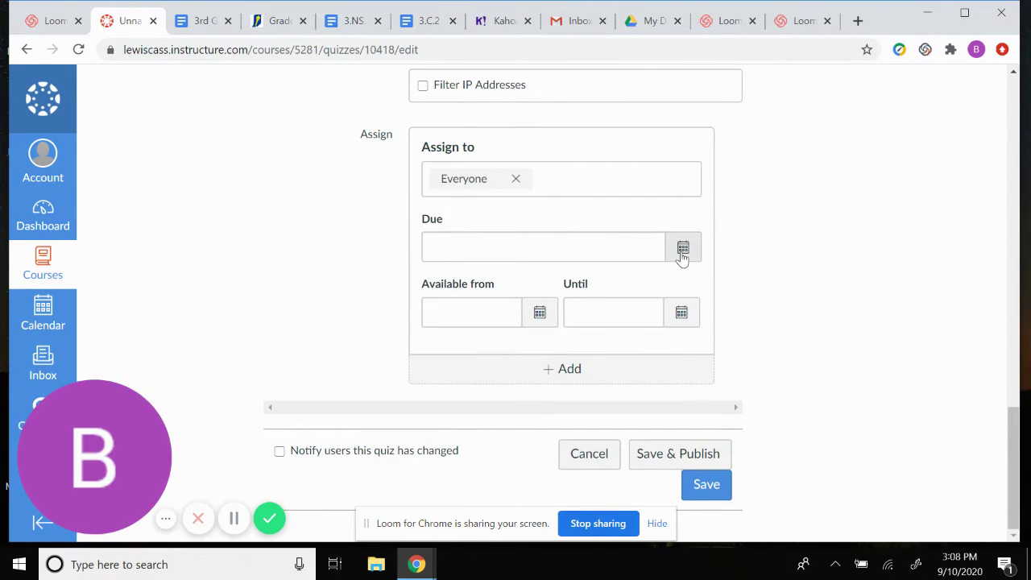
left_click(682, 250)
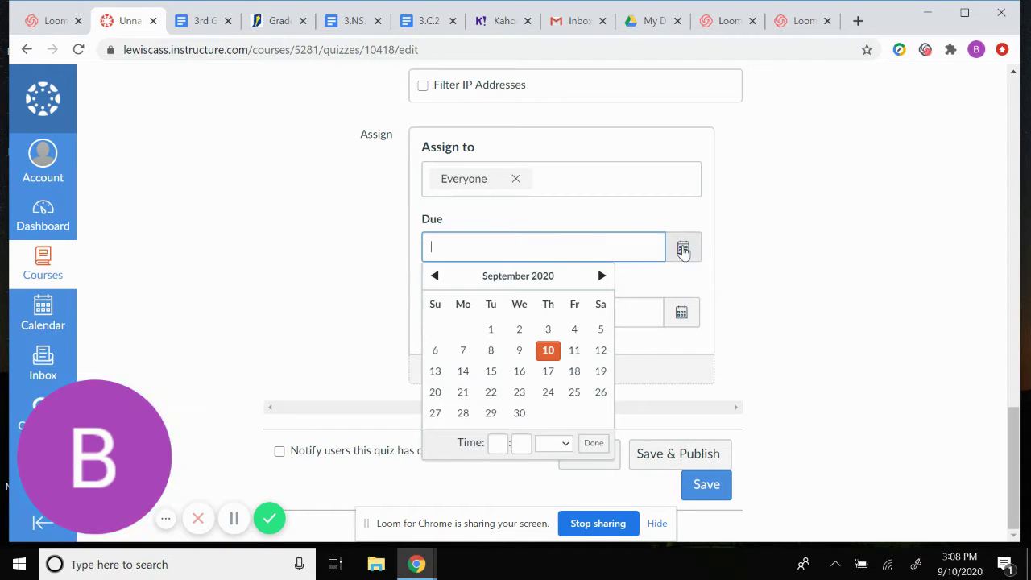
left_click(728, 253)
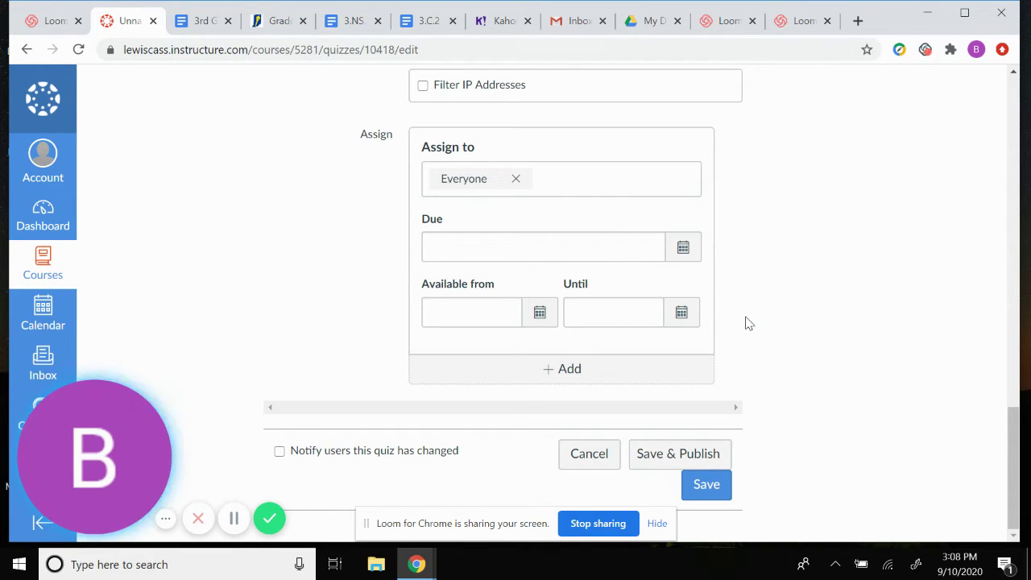
scroll(749, 323, "up", 15)
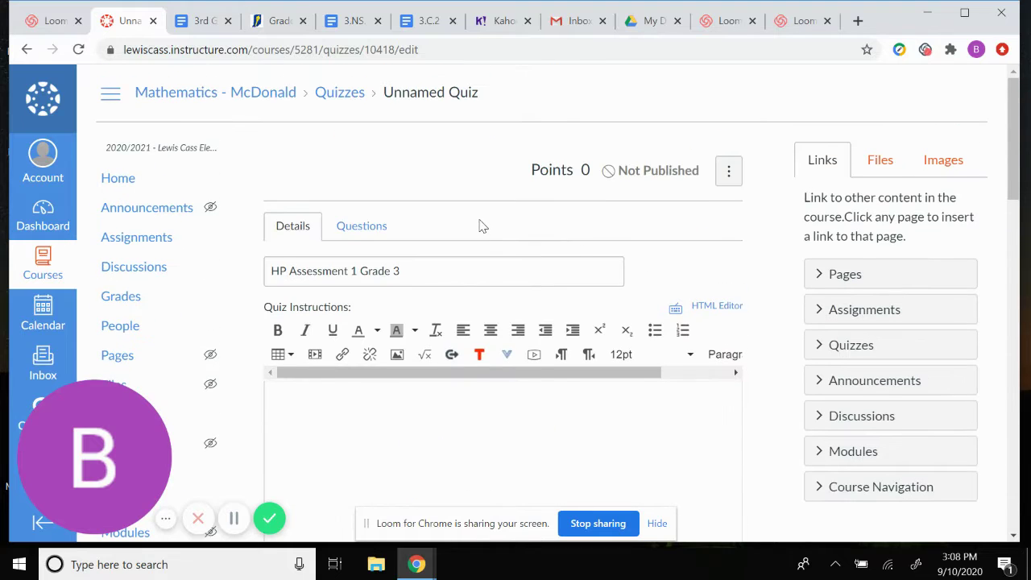
Add a Multiple Choice question and mark its second answer as correct.
left_click(362, 228)
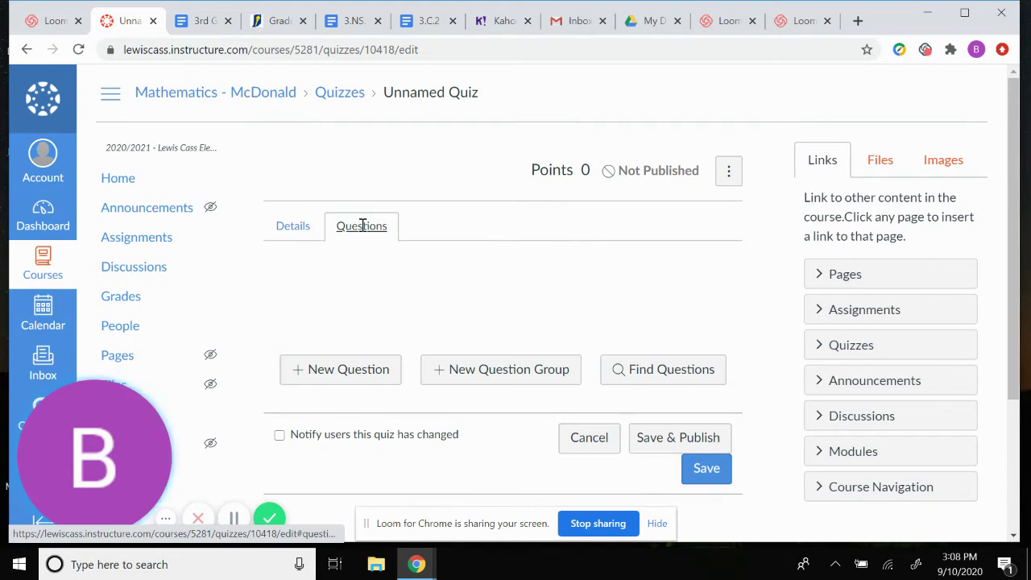
left_click(343, 369)
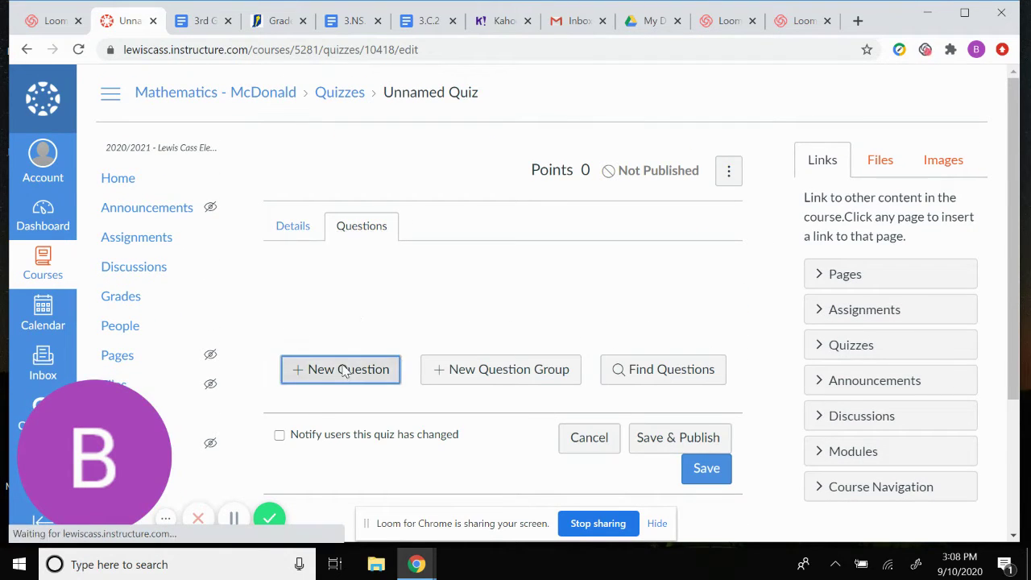
scroll(343, 365, "down", 3)
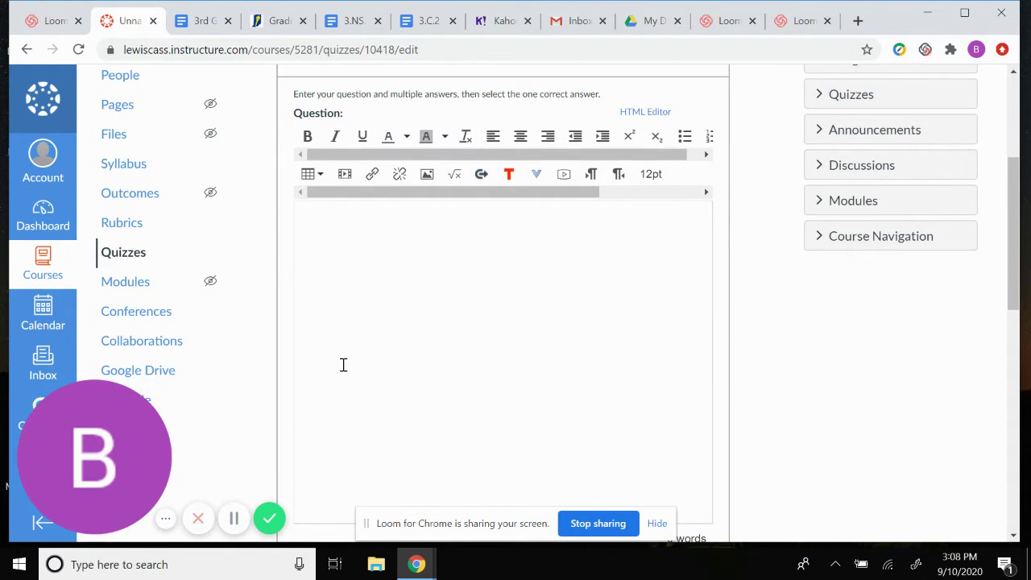
scroll(343, 365, "up", 1)
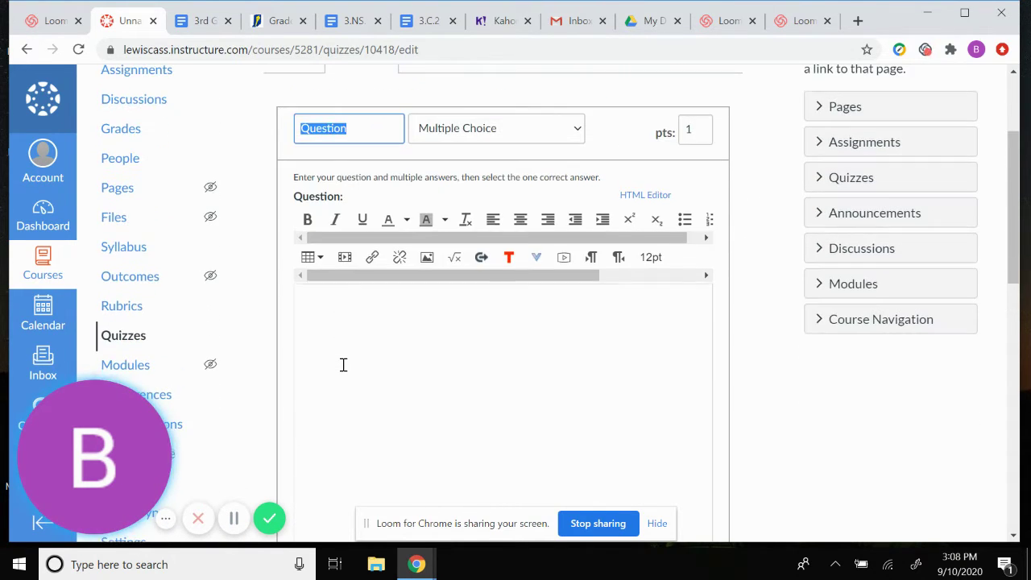
left_click(488, 132)
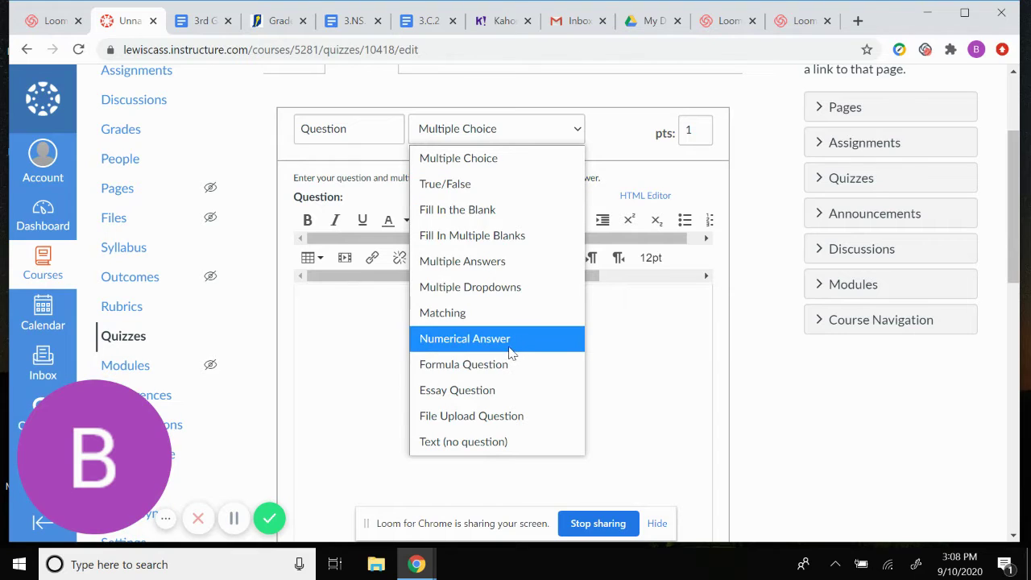
left_click(353, 347)
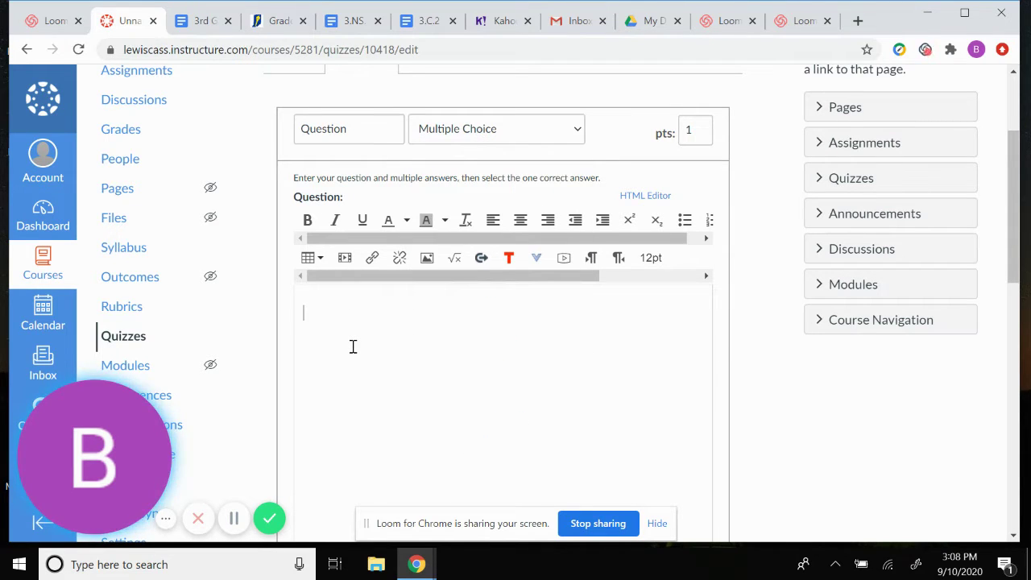
scroll(353, 346, "down", 7)
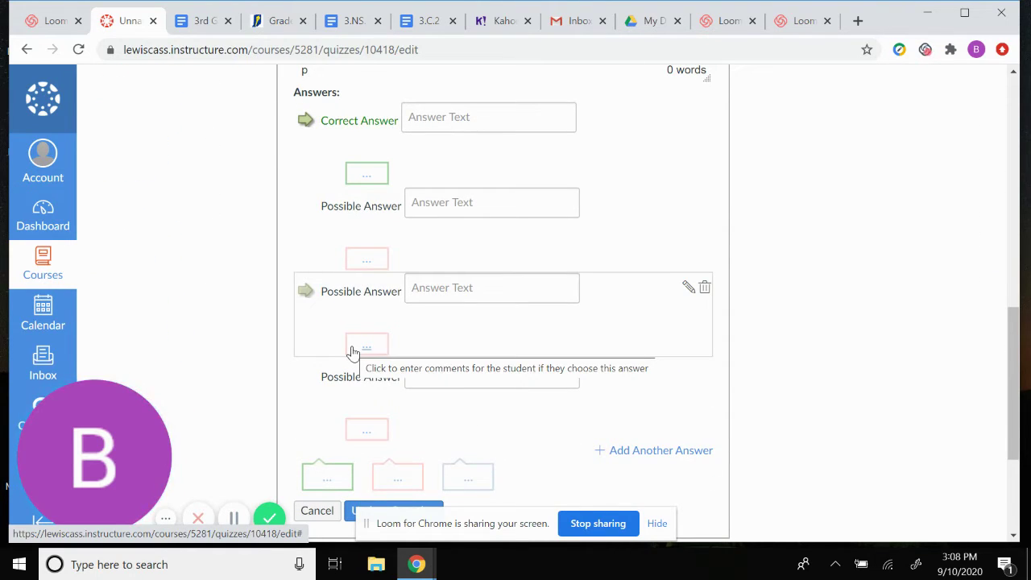
left_click(305, 208)
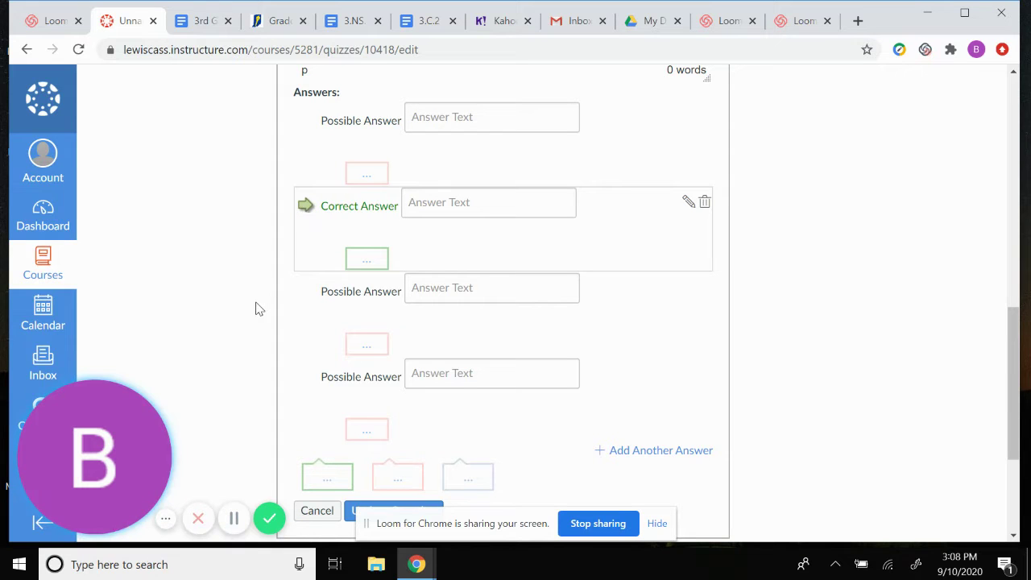
scroll(258, 309, "down", 3)
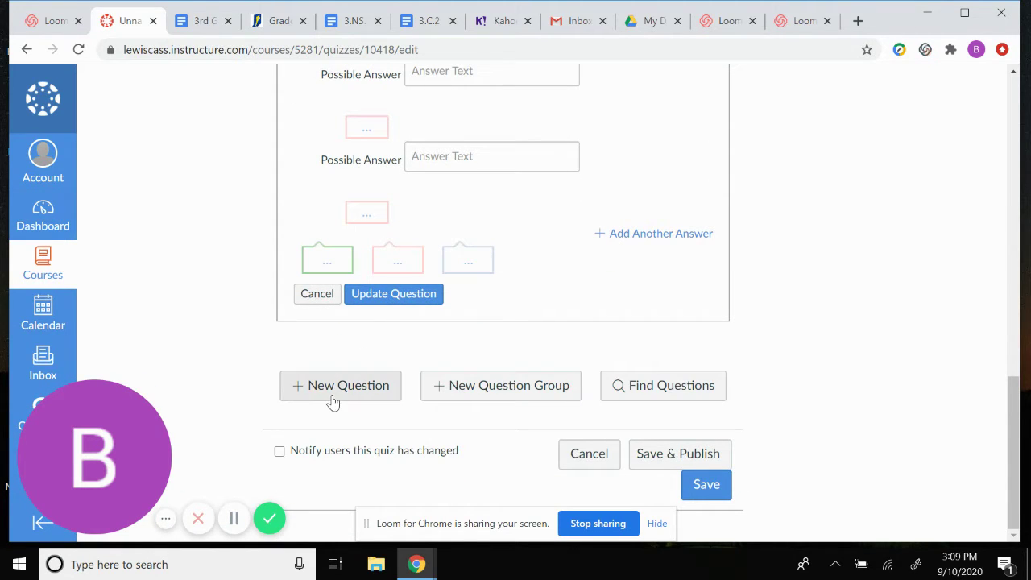
Add a Numerical Answer question and delete three extra Exact Answer rows, leaving one.
left_click(340, 386)
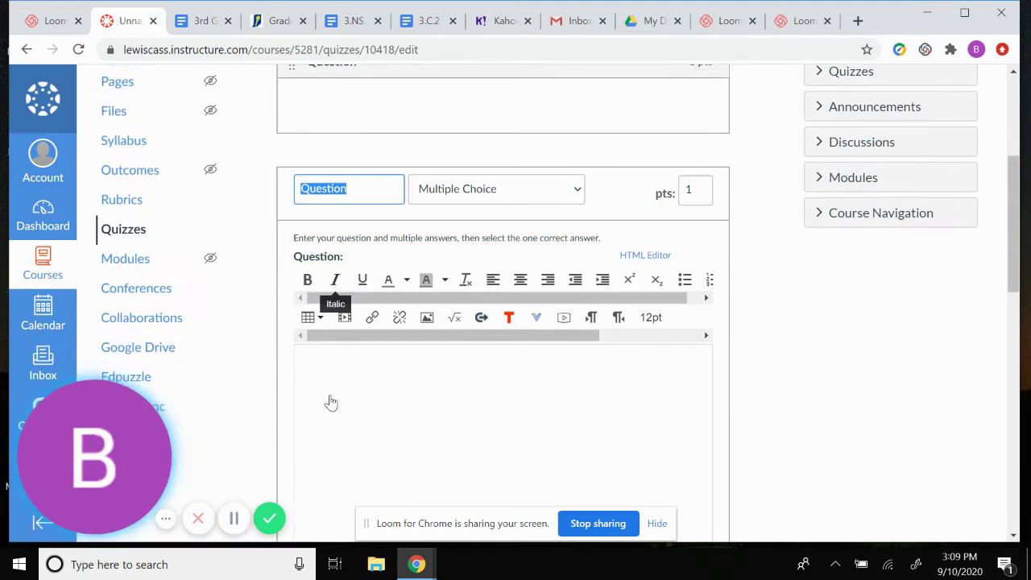
left_click(469, 104)
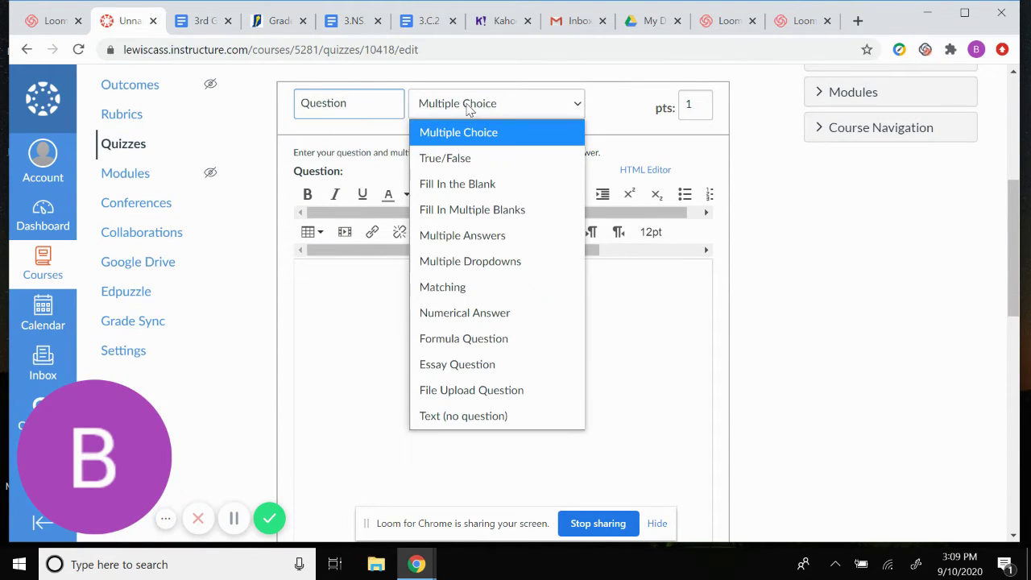
left_click(456, 313)
scroll(440, 322, "up", 2)
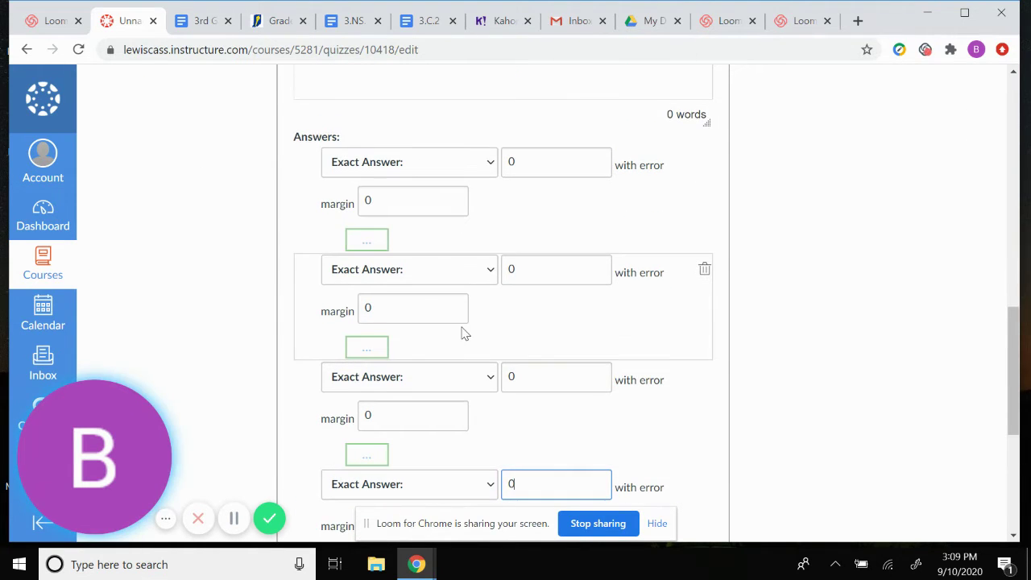
left_click(706, 273)
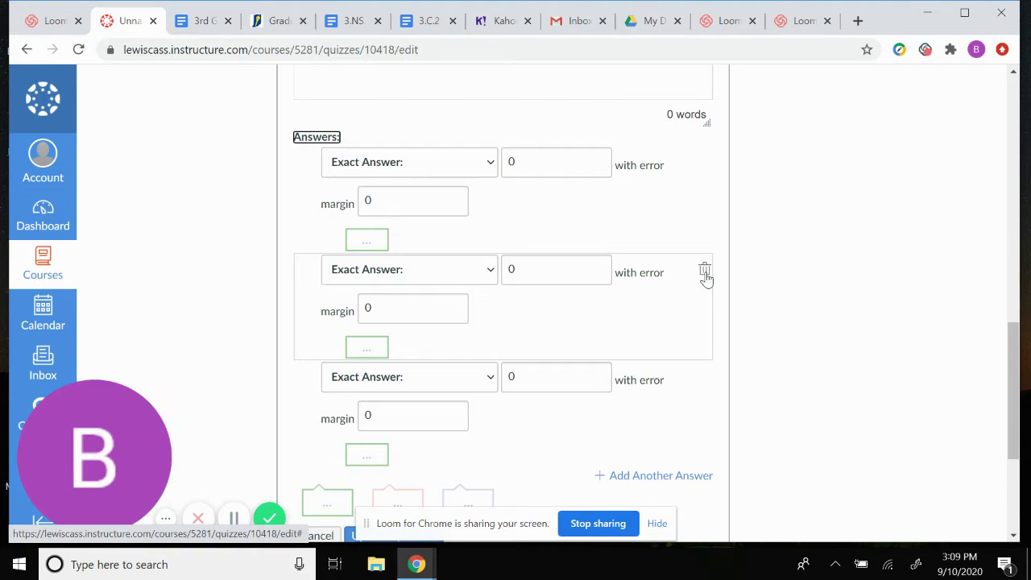
left_click(706, 272)
left_click(706, 272)
scroll(512, 217, "up", 3)
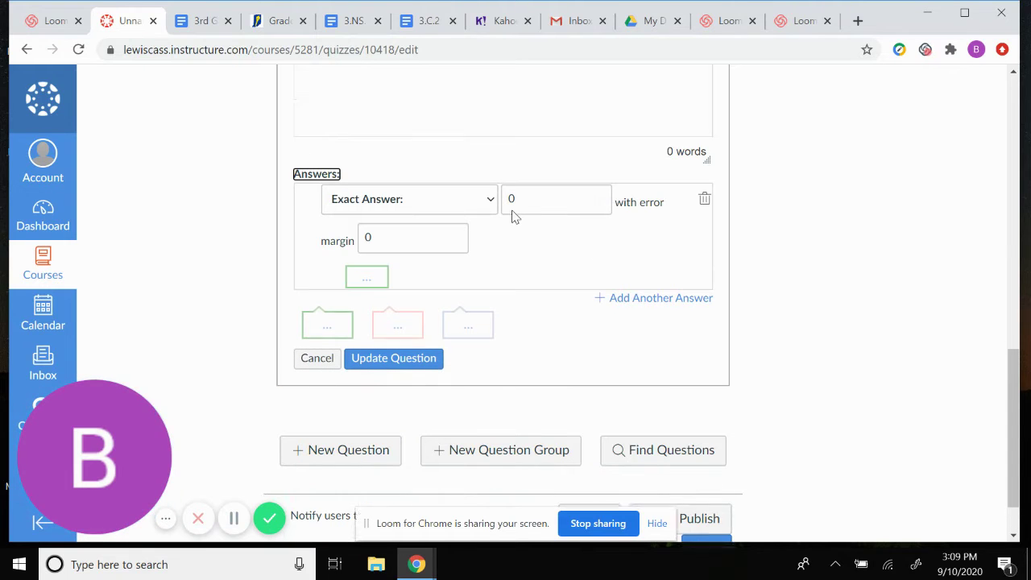
scroll(512, 218, "up", 2)
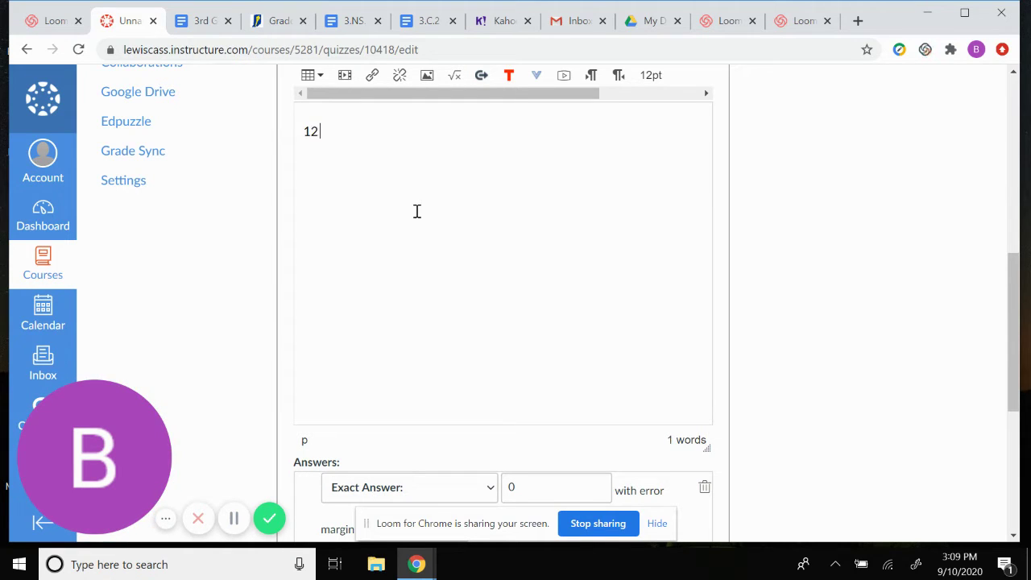
Finish the question text as '12 + 5 =' and set its exact answer to 17.
type("+ 5 =")
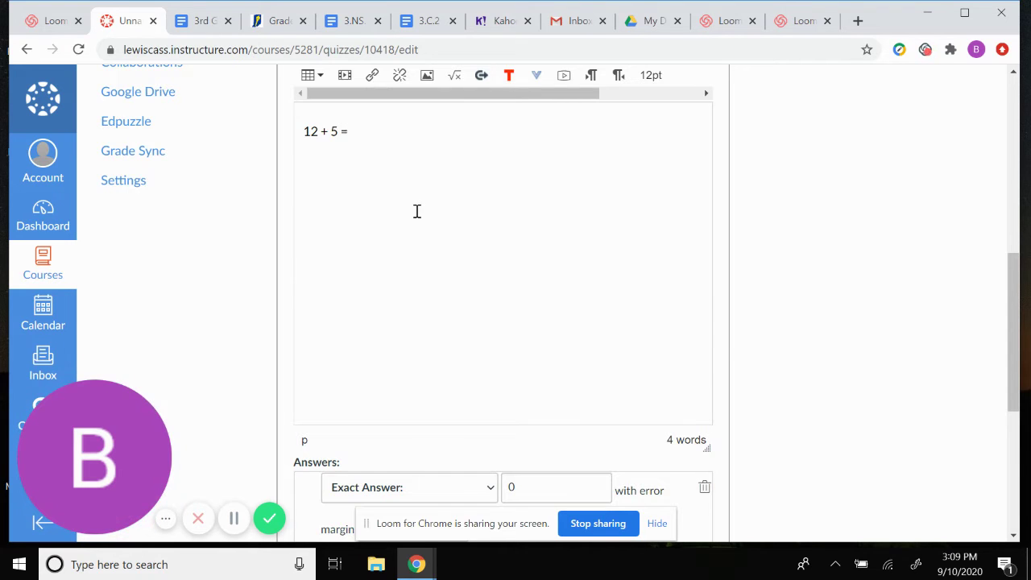
scroll(416, 211, "down", 2)
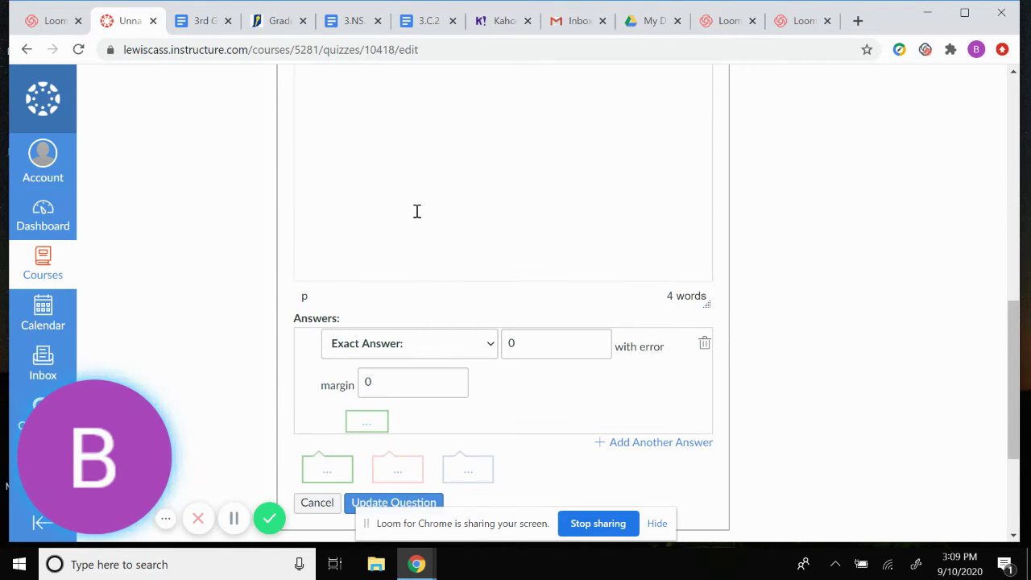
left_click(534, 344)
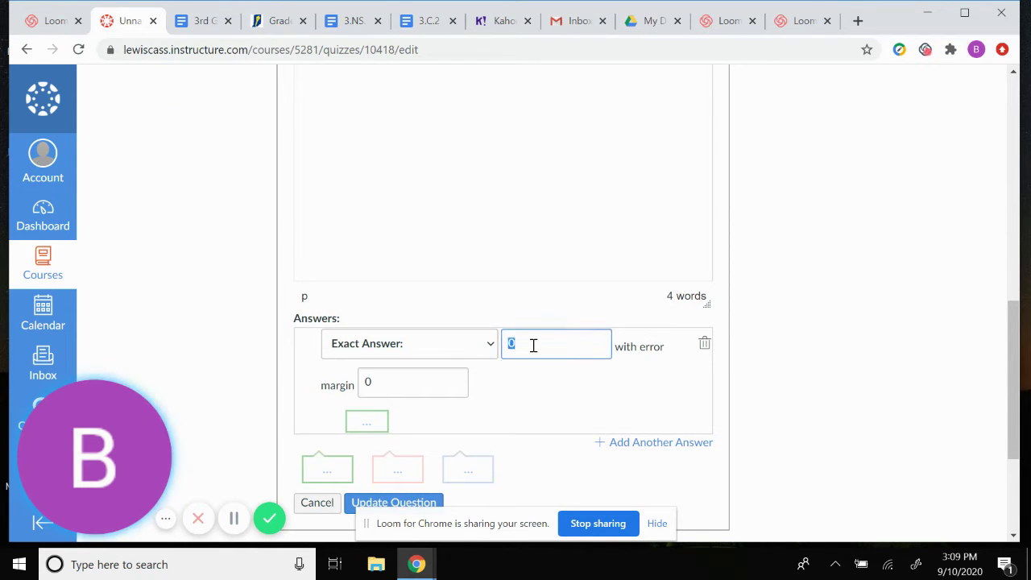
type("17")
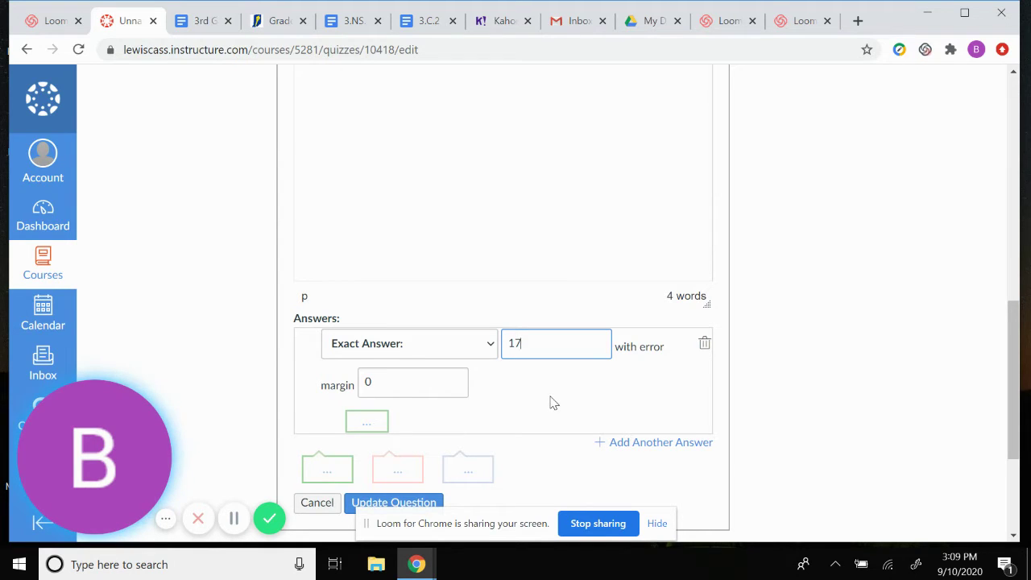
scroll(553, 403, "down", 1)
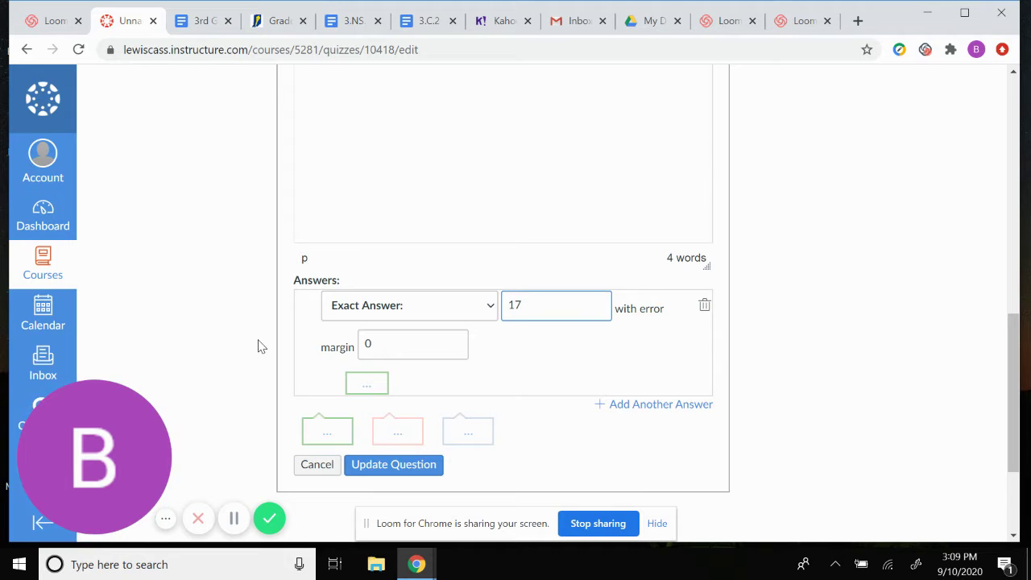
scroll(218, 326, "up", 3)
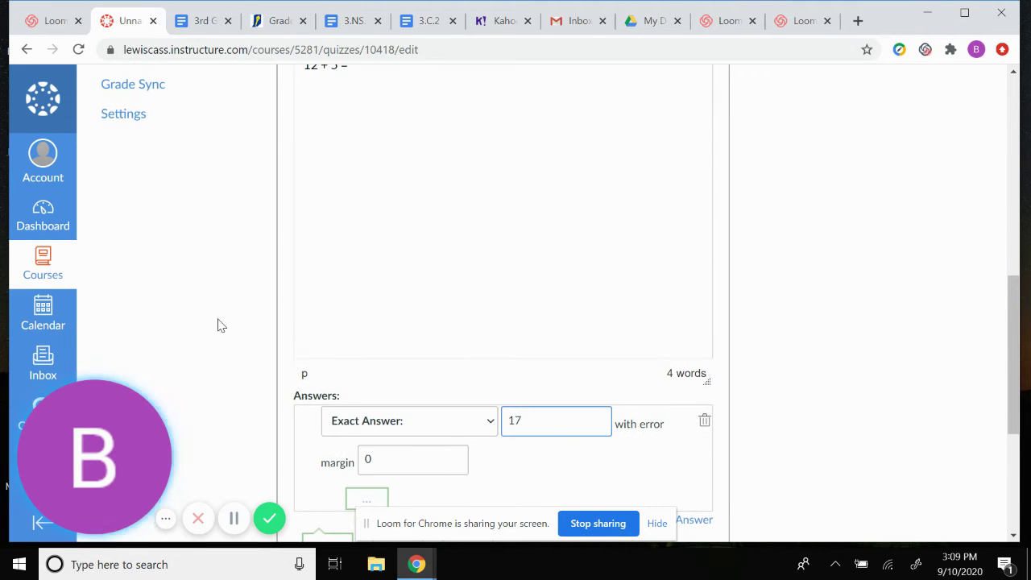
On the Indiana 3.NS.1 page, open the clarifying examples and digital resources document.
left_click(274, 26)
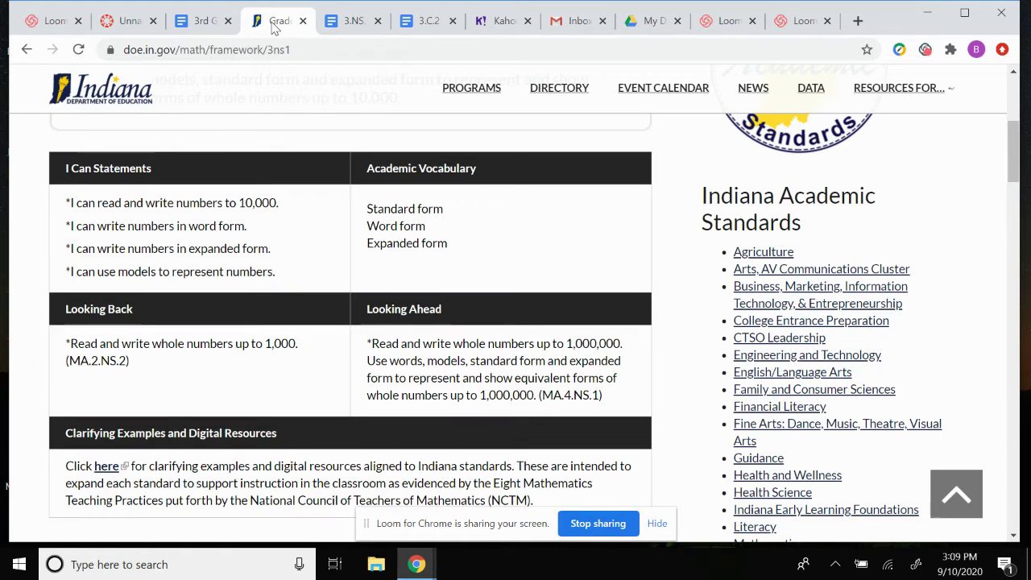
scroll(284, 292, "down", 2)
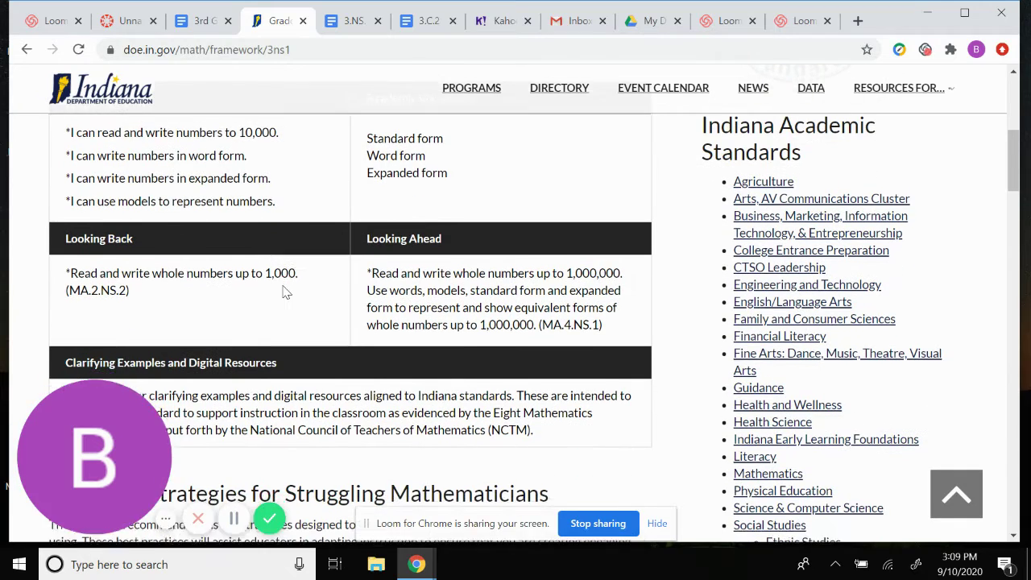
scroll(283, 292, "down", 2)
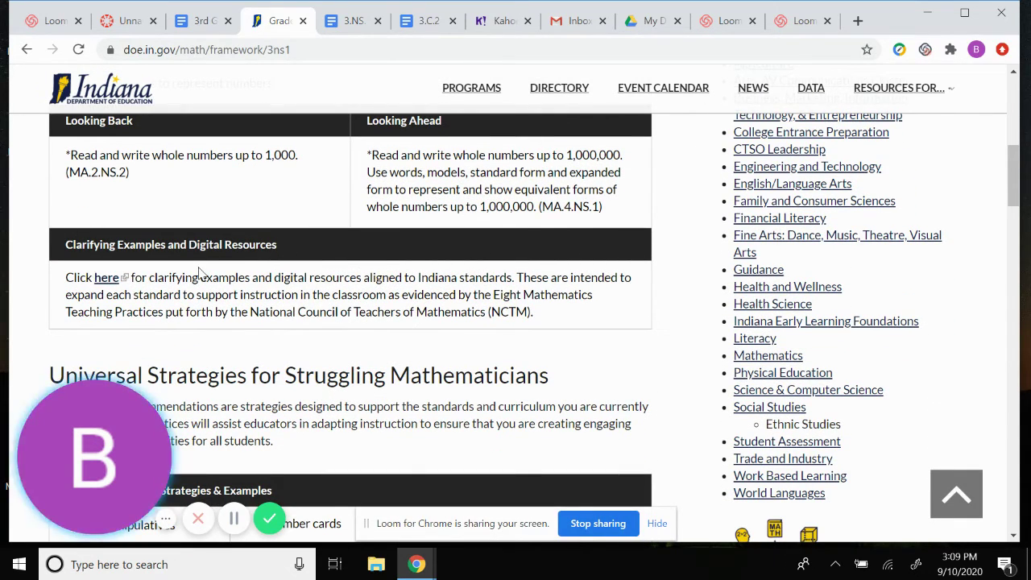
left_click(104, 279)
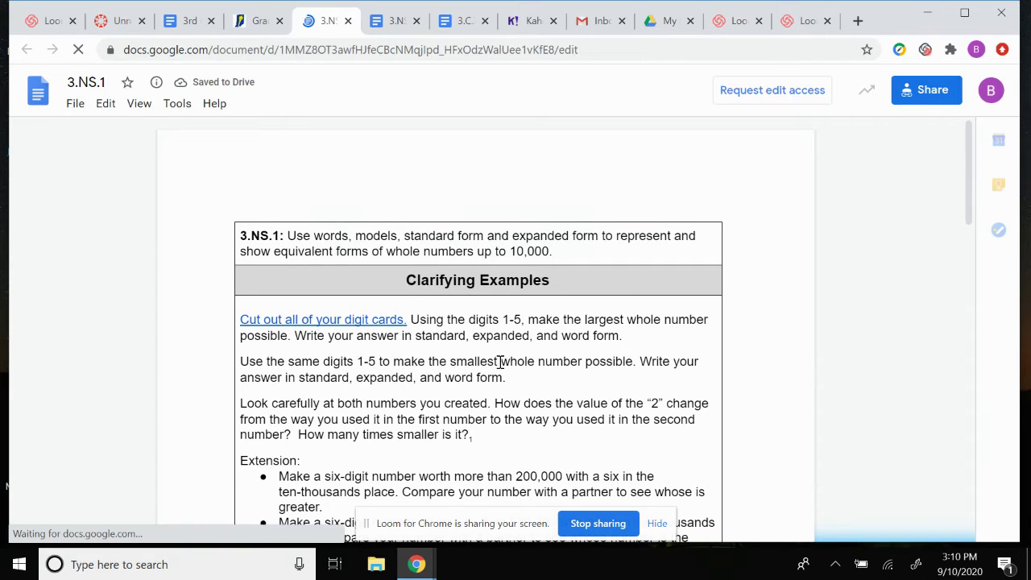
Scroll through the 3.NS.1 document's examples down to Digital Resources and Works Cited.
scroll(499, 363, "down", 3)
scroll(499, 362, "down", 3)
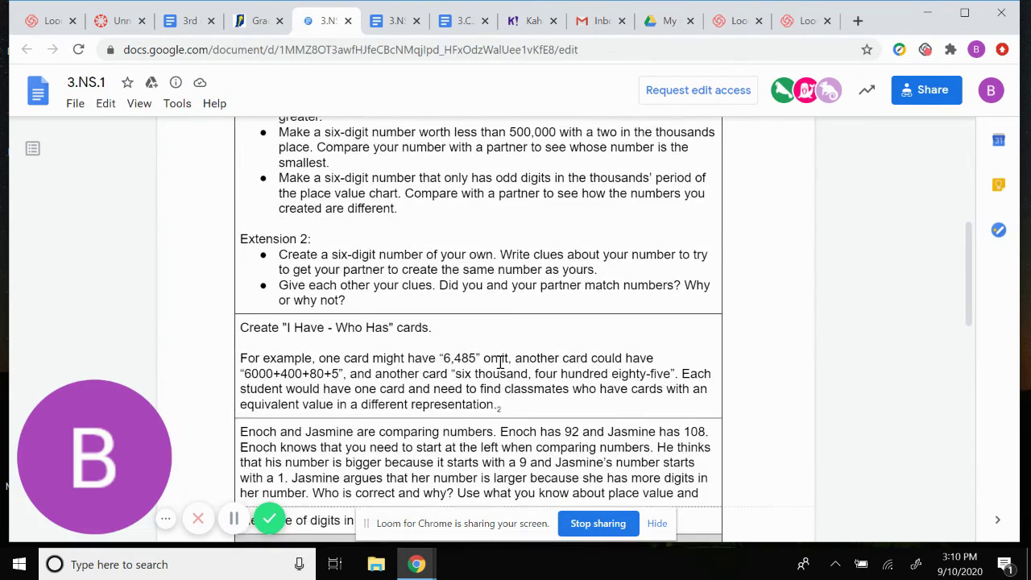
scroll(500, 363, "down", 3)
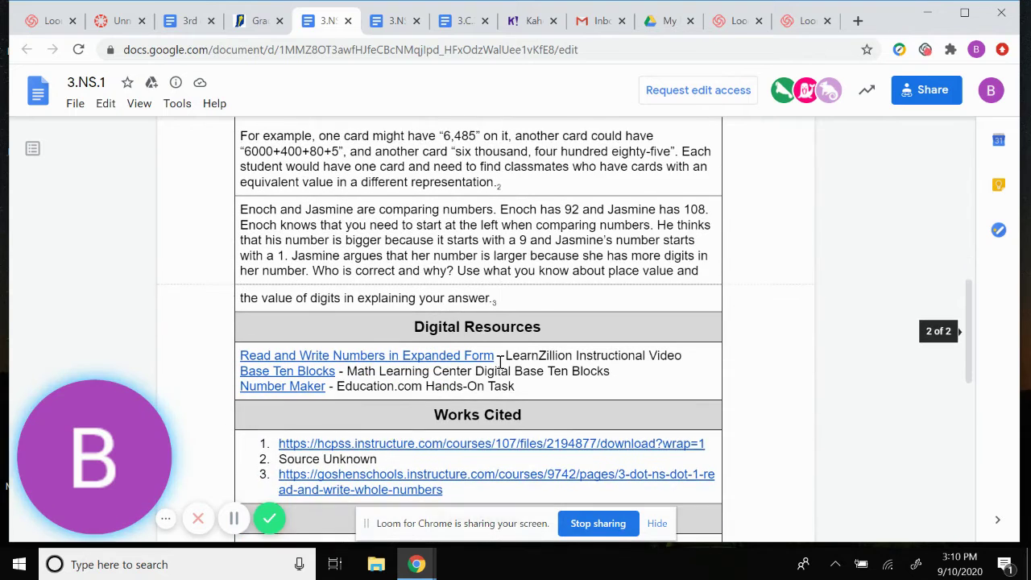
scroll(500, 363, "down", 1)
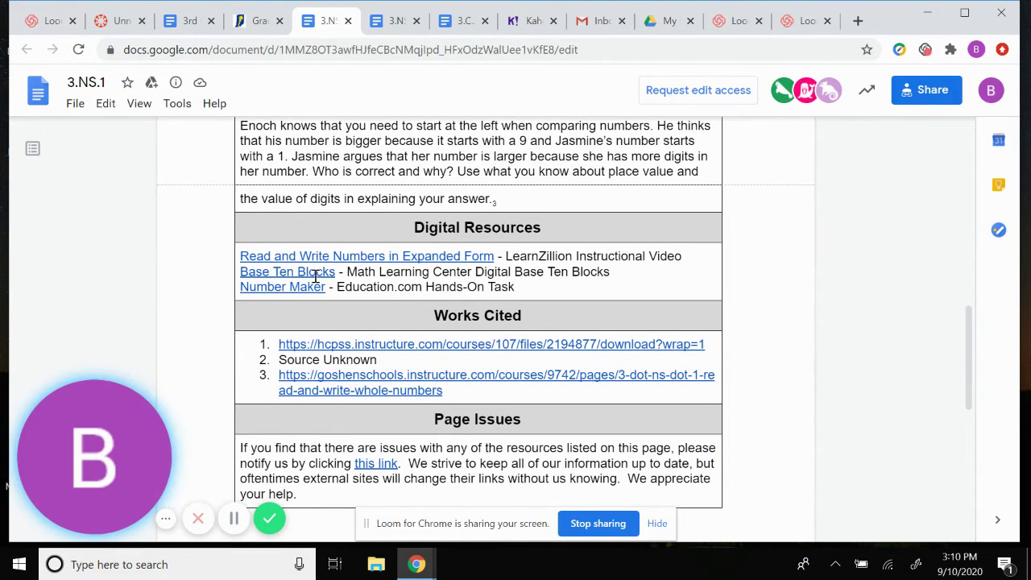
scroll(486, 297, "down", 1)
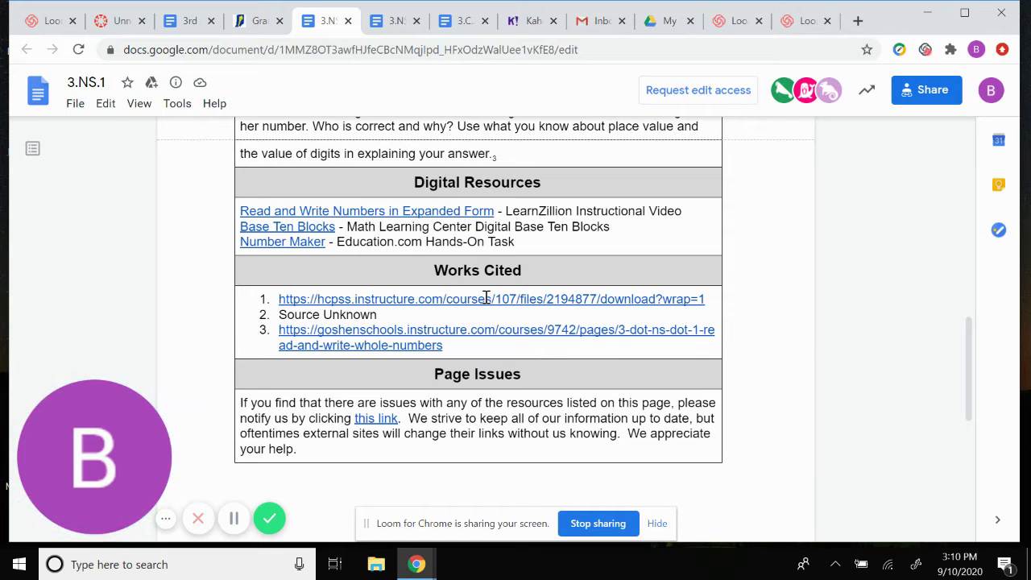
Leave the Unnamed Quiz tab for the Dashboard's Mathematics course and scroll to its Test group.
left_click(122, 27)
scroll(332, 193, "down", 3)
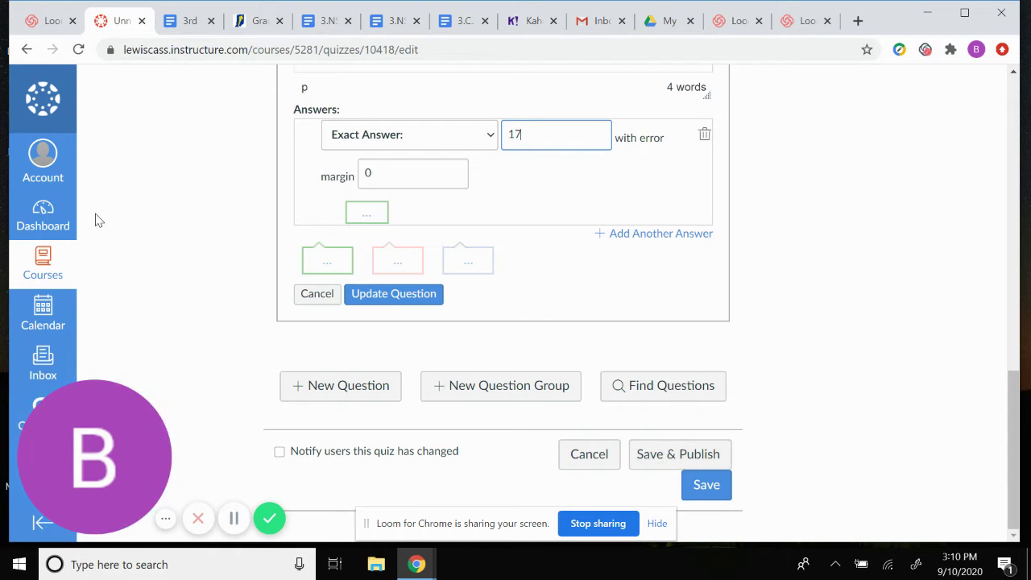
left_click(59, 221)
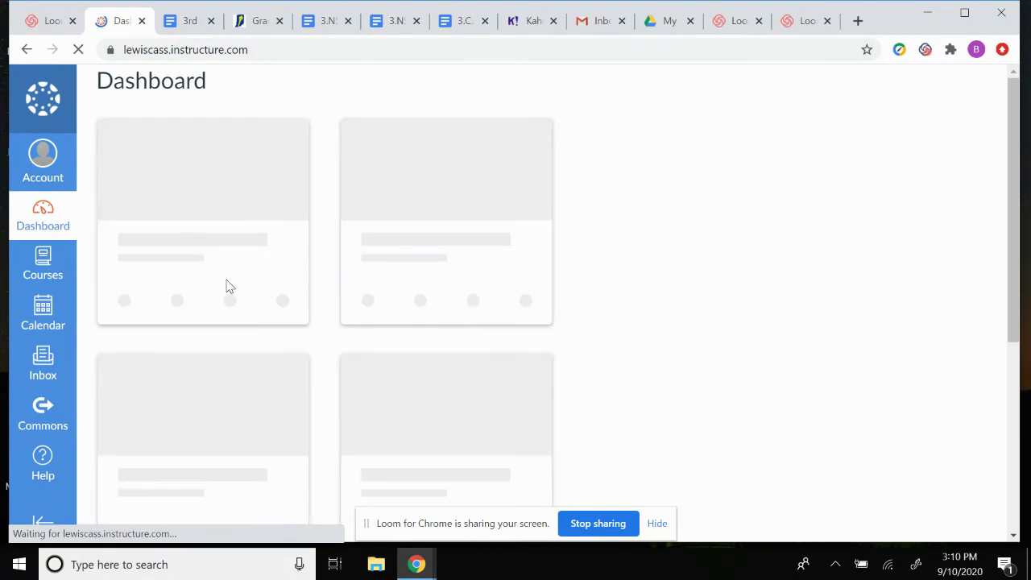
scroll(226, 288, "down", 5)
scroll(222, 306, "up", 1)
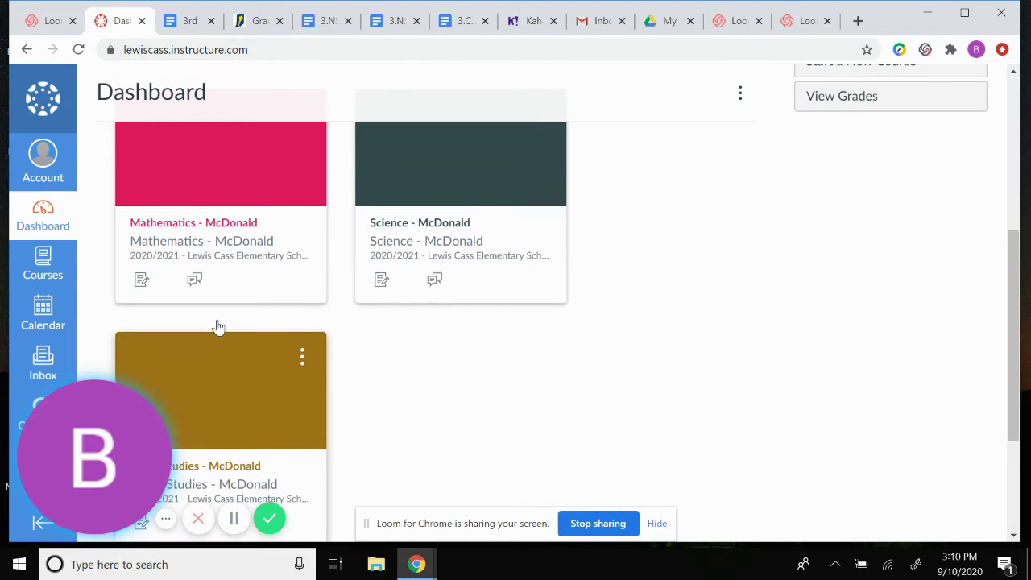
left_click(181, 226)
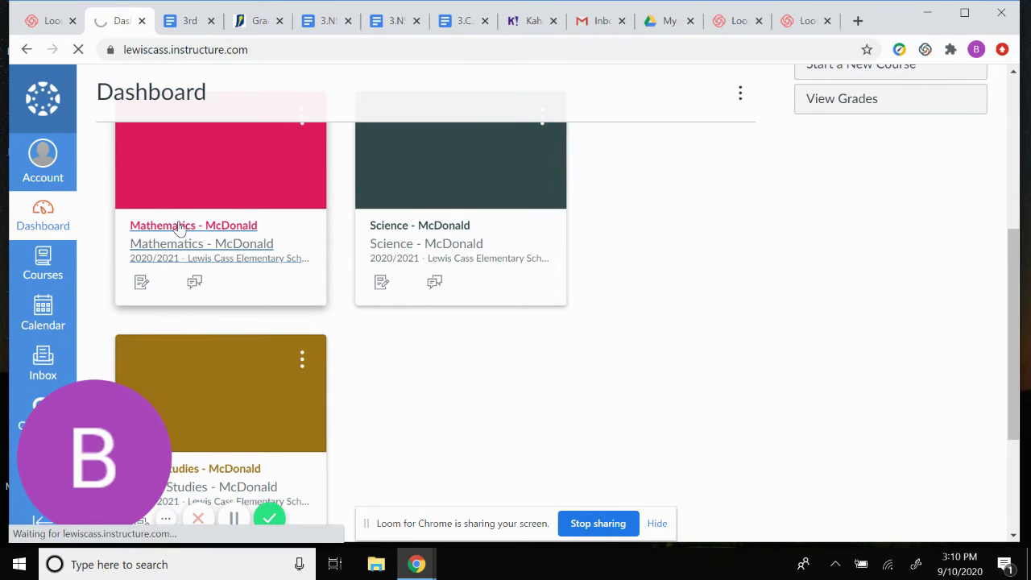
scroll(460, 352, "down", 3)
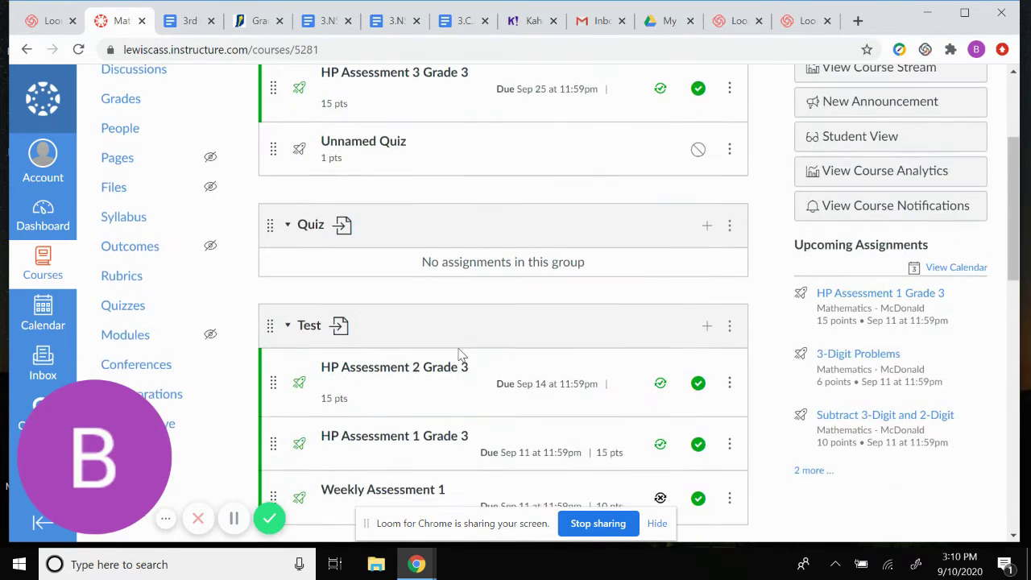
scroll(460, 352, "down", 2)
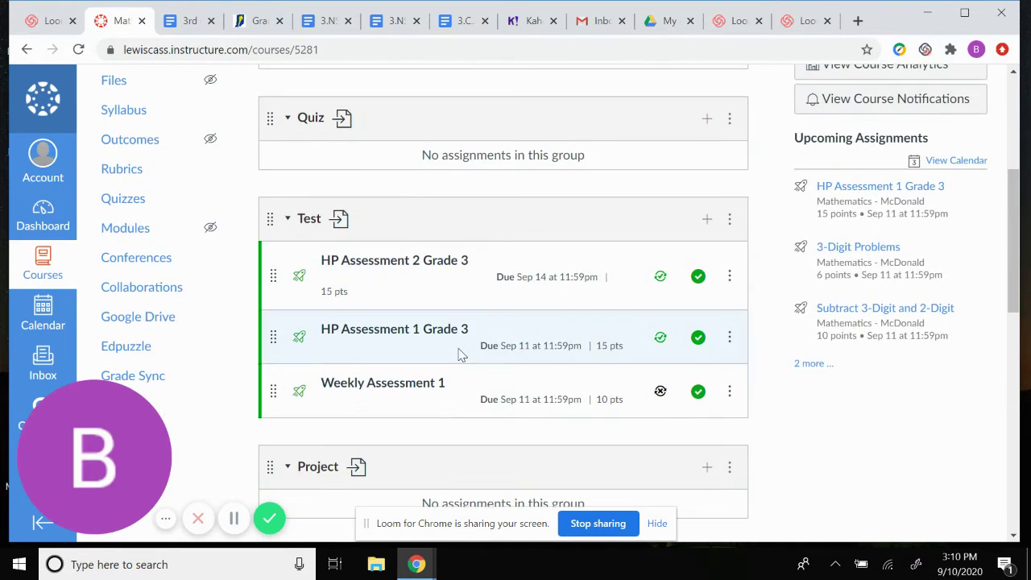
Open HP Assessment 1 Grade 3 and review its details: 15 points, graded, due Sep 11.
left_click(396, 336)
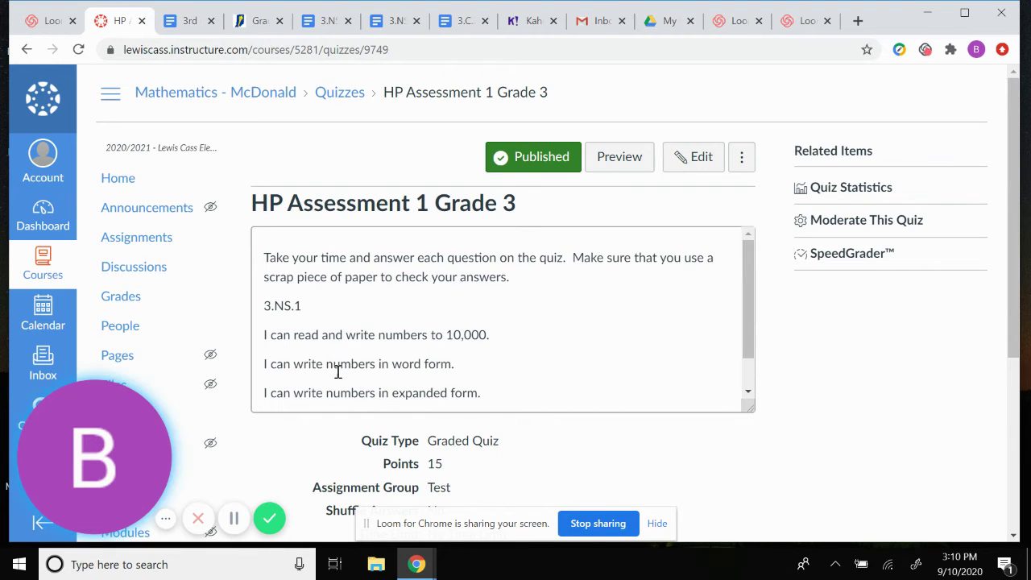
scroll(494, 355, "down", 1)
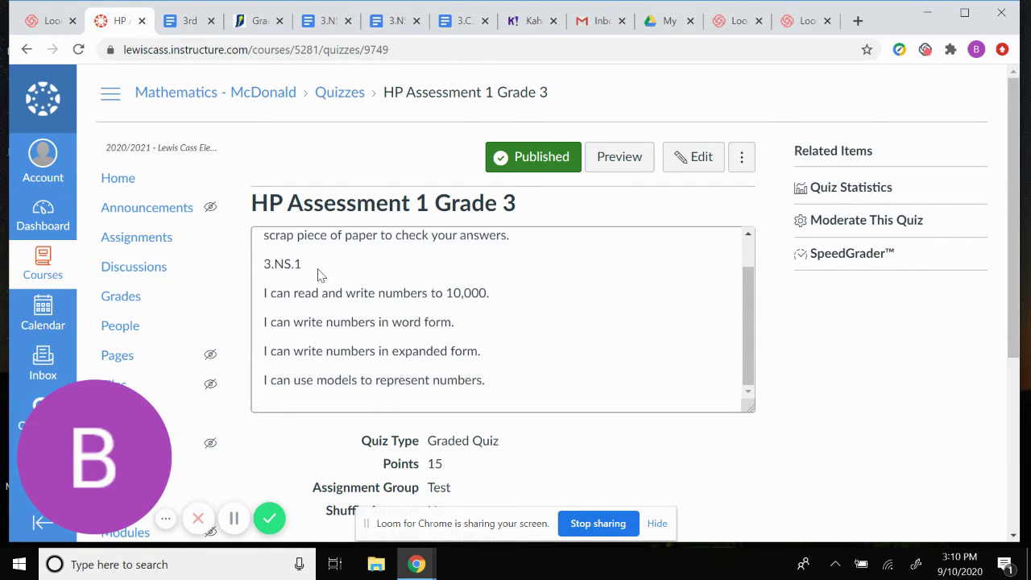
scroll(376, 311, "up", 1)
scroll(479, 317, "down", 5)
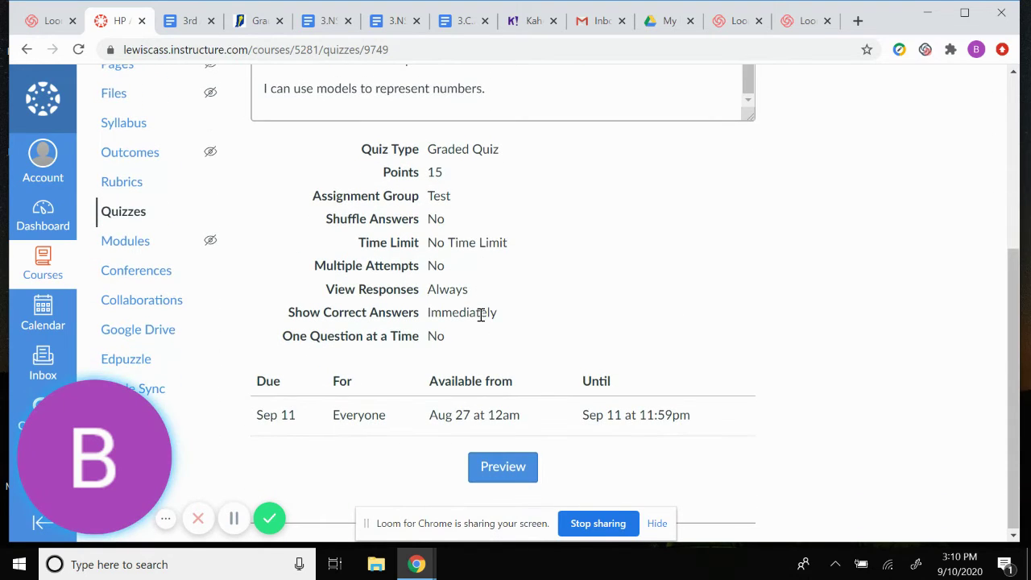
left_click(506, 469)
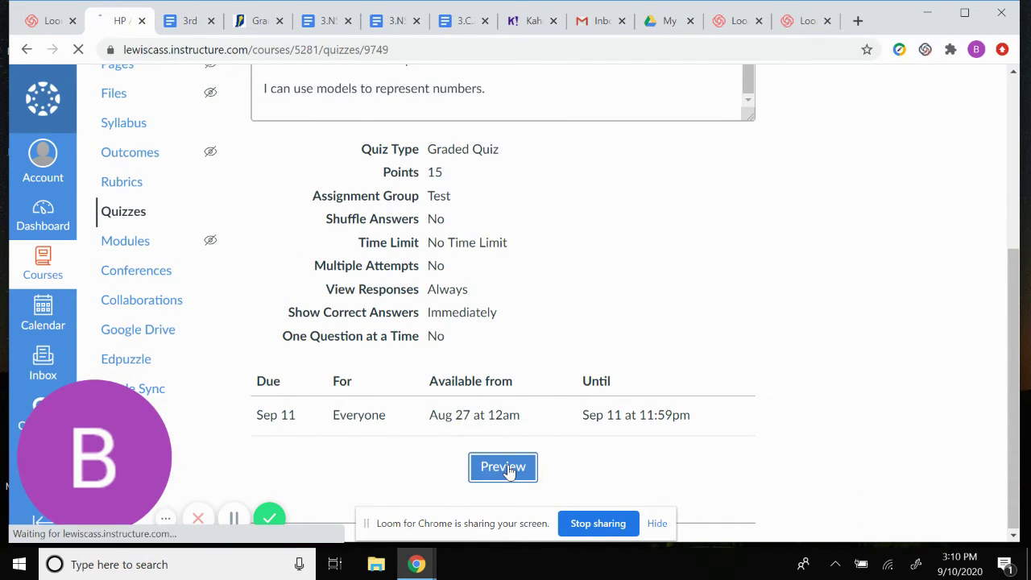
scroll(594, 357, "down", 5)
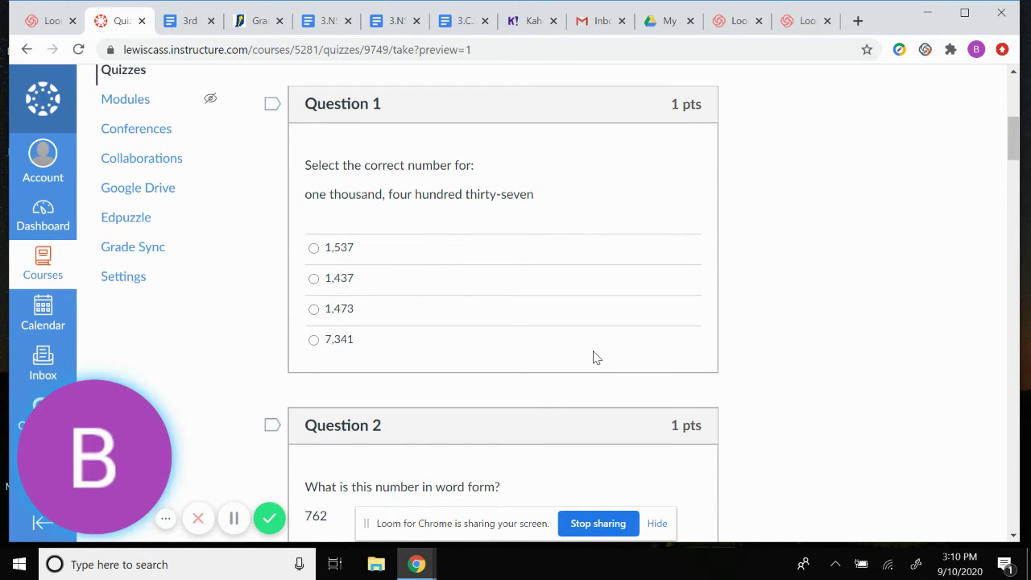
scroll(593, 357, "down", 2)
scroll(593, 357, "down", 7)
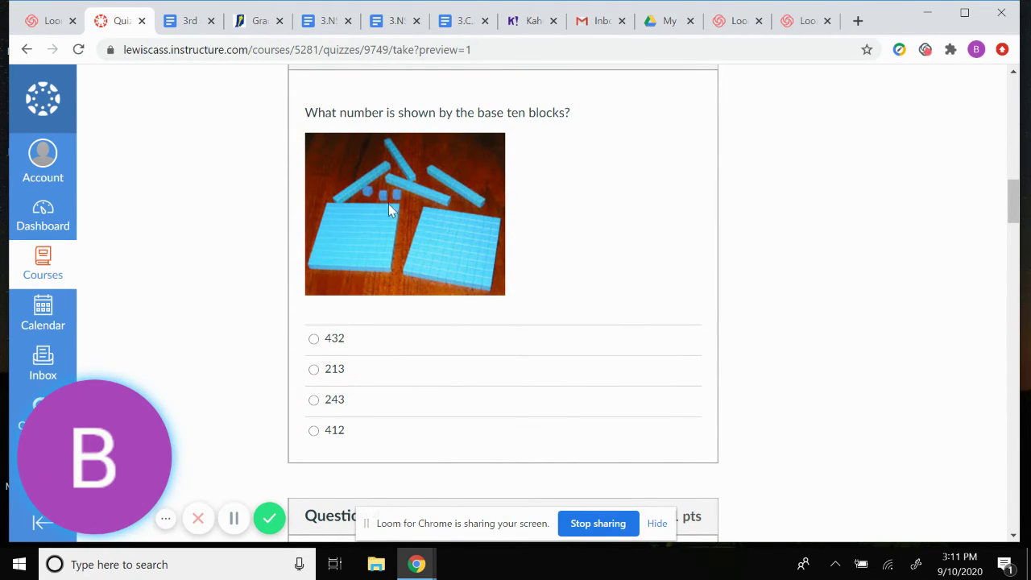
scroll(573, 275, "down", 5)
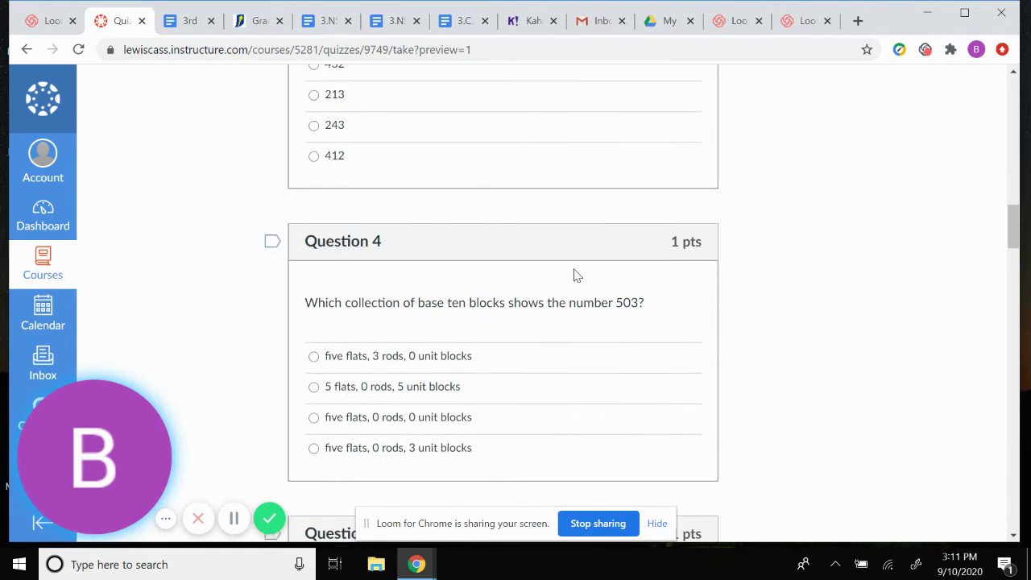
scroll(573, 274, "down", 12)
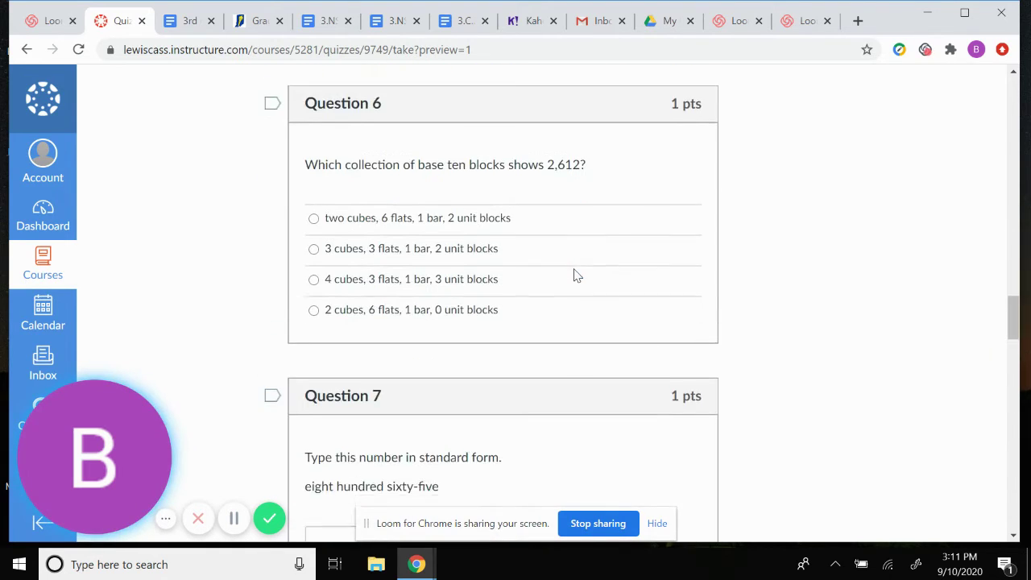
scroll(574, 274, "down", 2)
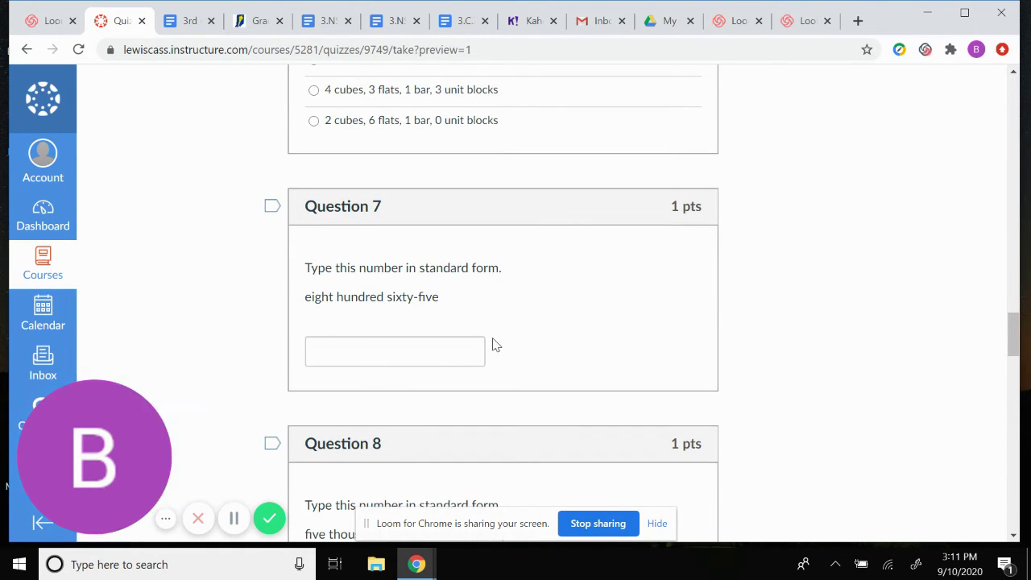
scroll(492, 344, "down", 3)
scroll(495, 345, "down", 1)
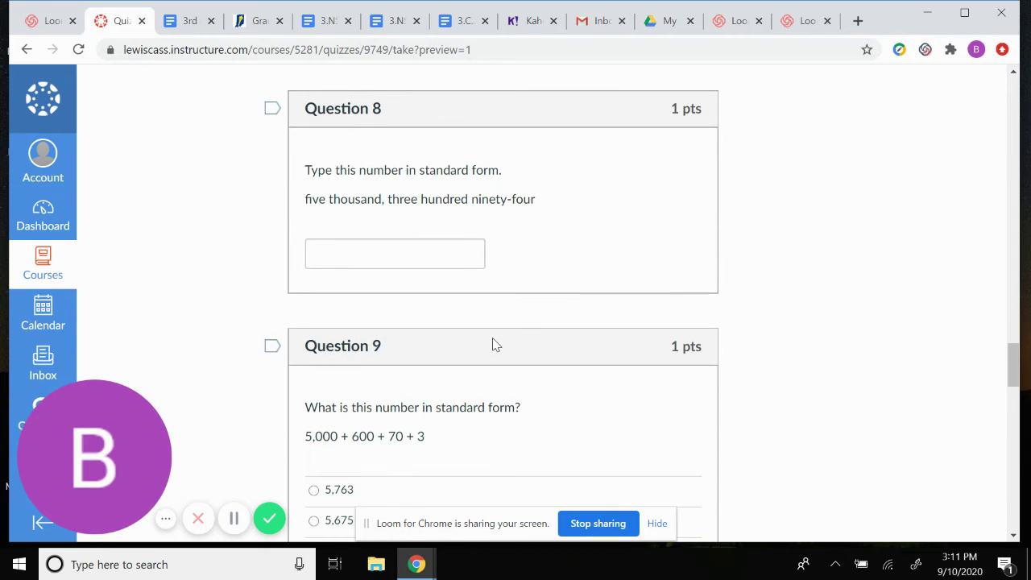
left_click(360, 259)
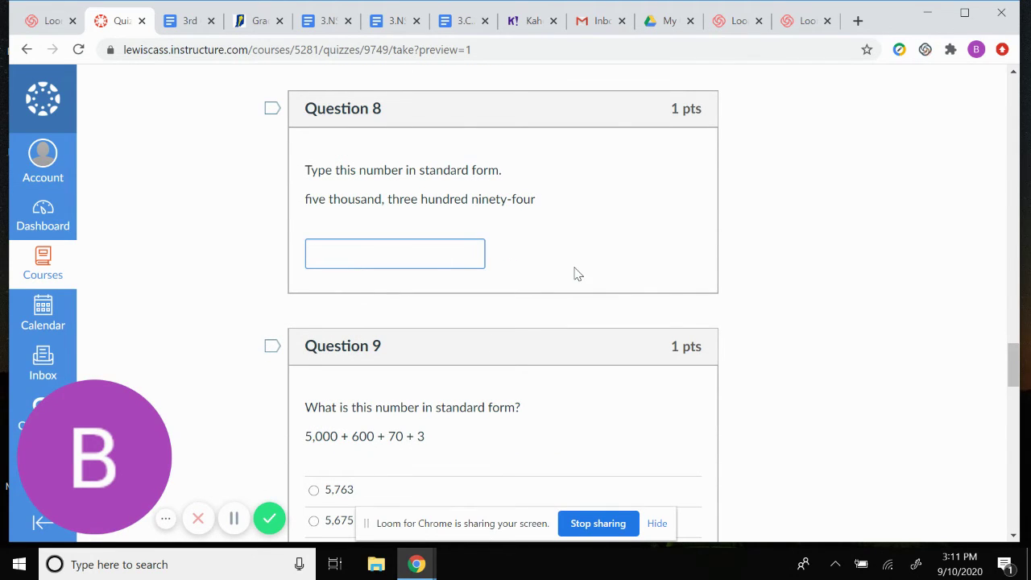
scroll(575, 273, "up", 20)
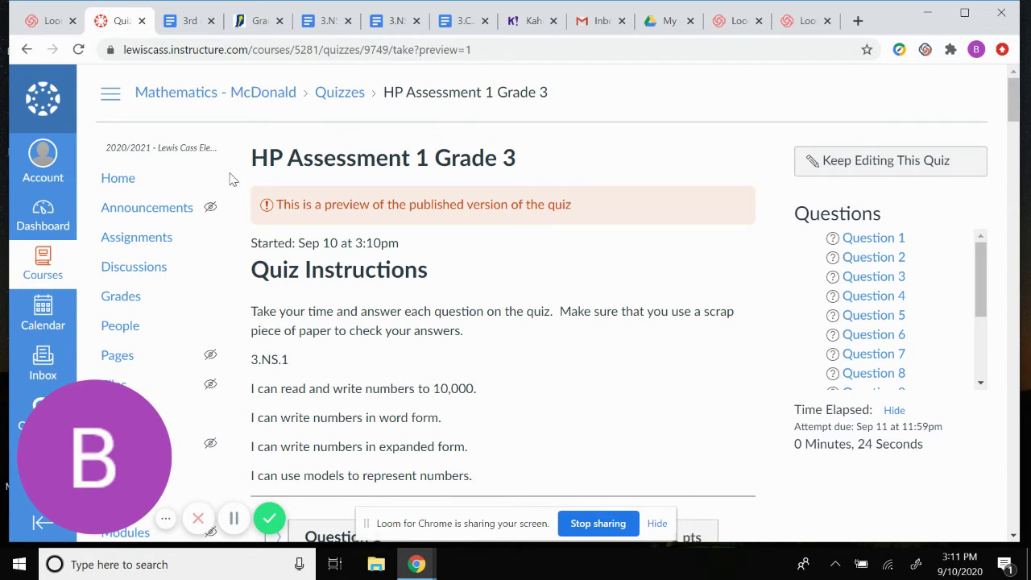
Exit the student preview to the HP Assessment 1 Grade 3 page and show its extra actions menu.
left_click(22, 53)
scroll(553, 272, "up", 3)
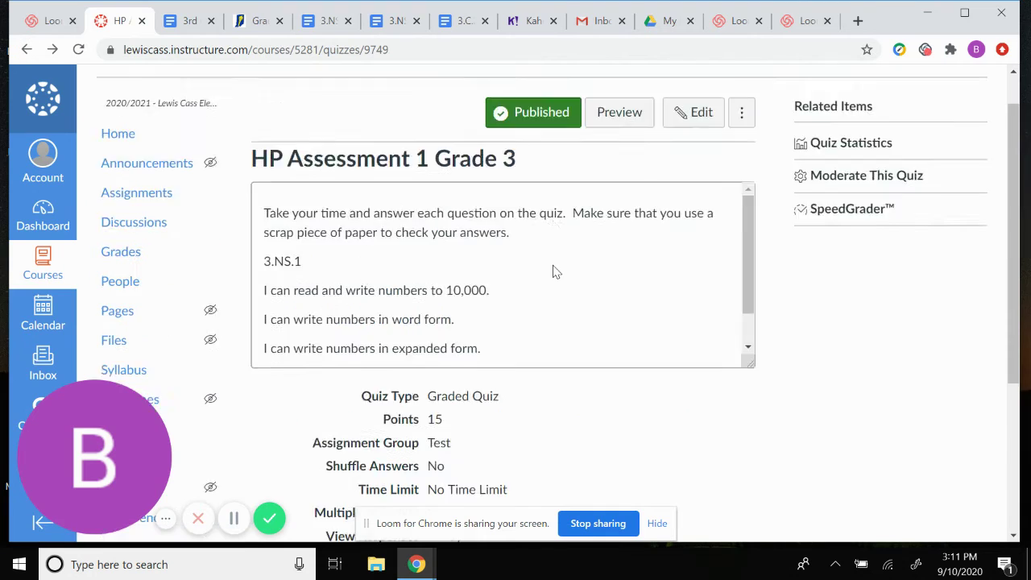
scroll(553, 272, "up", 1)
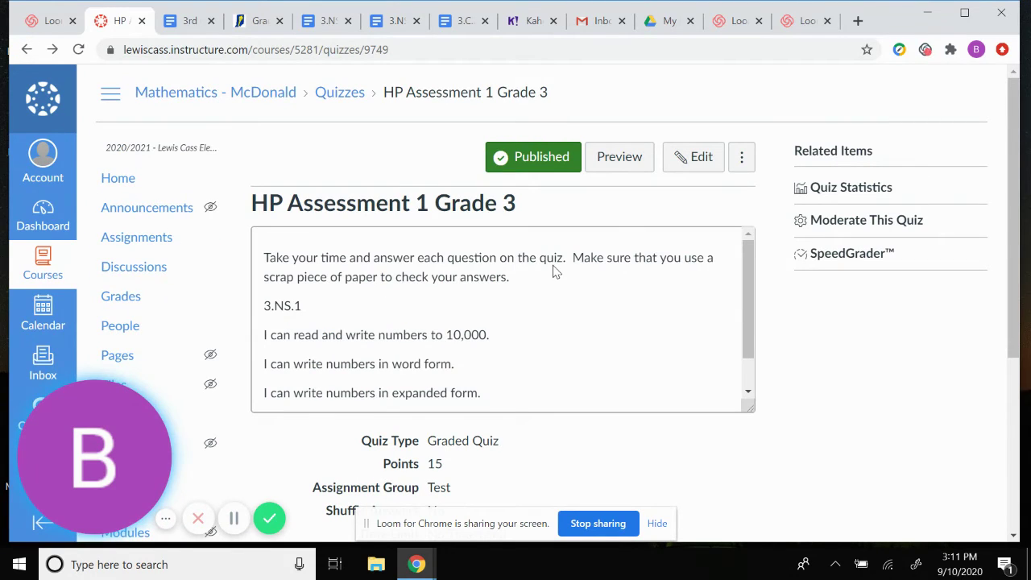
left_click(742, 158)
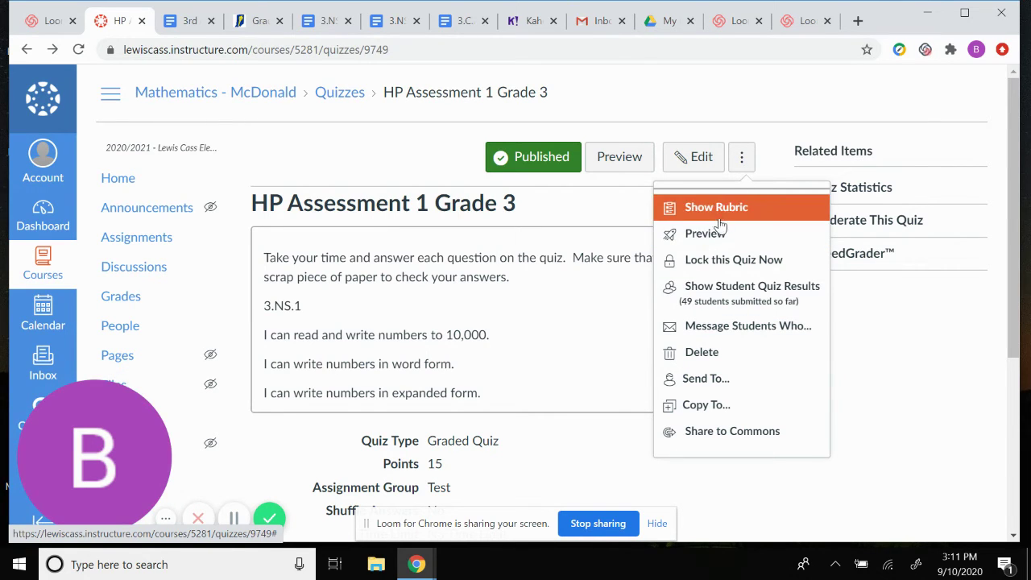
Update the Commons share of HP Assessment 1 Grade 3 for all Lewis Cass Schools, grades 2nd–5th.
left_click(728, 442)
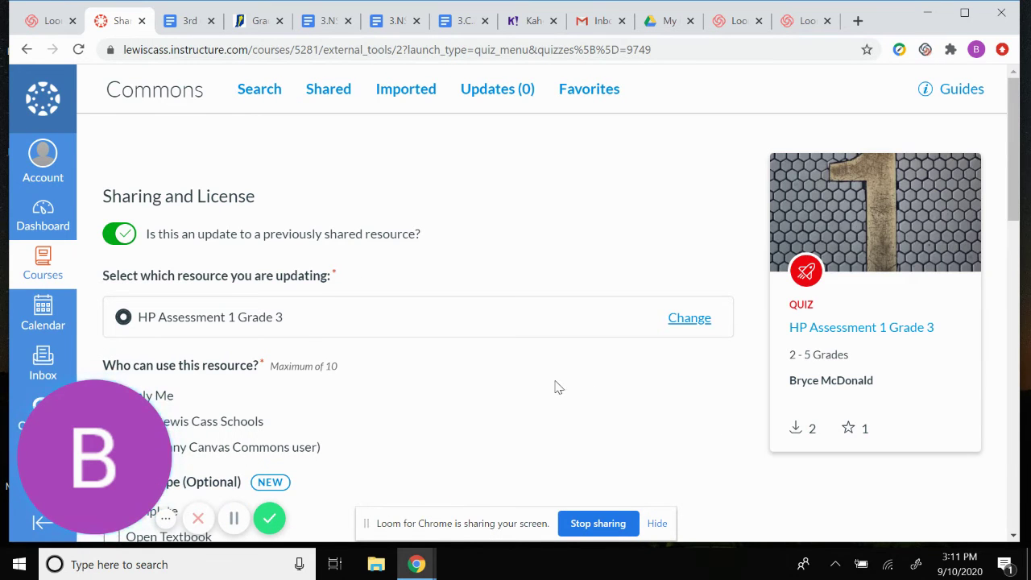
scroll(508, 394, "down", 3)
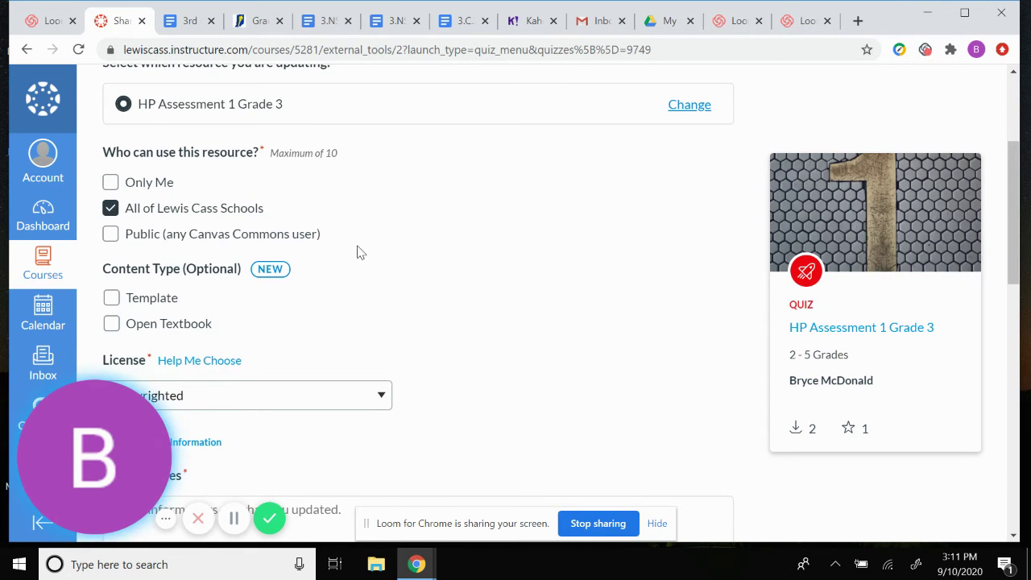
scroll(360, 253, "down", 3)
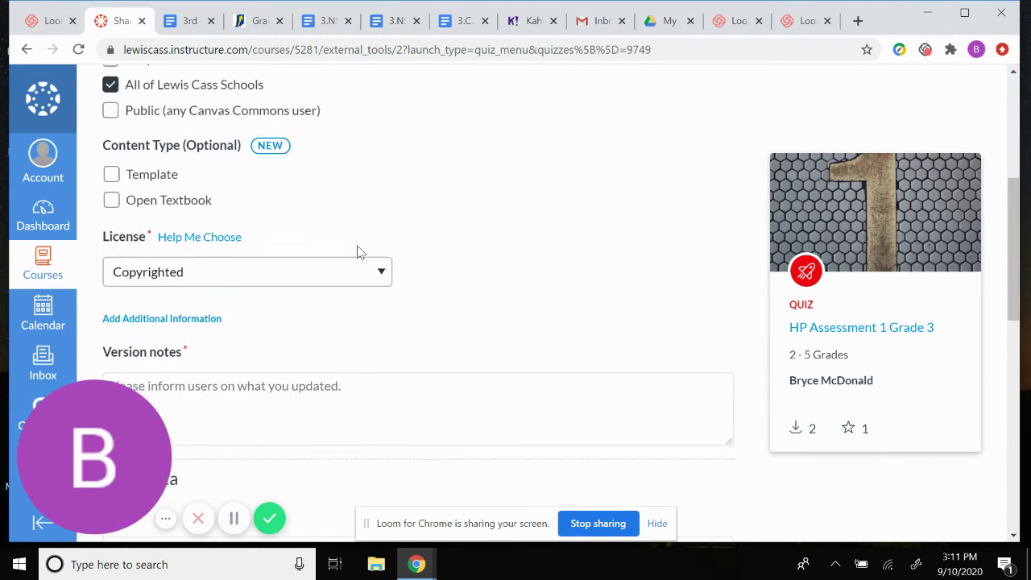
scroll(361, 253, "down", 3)
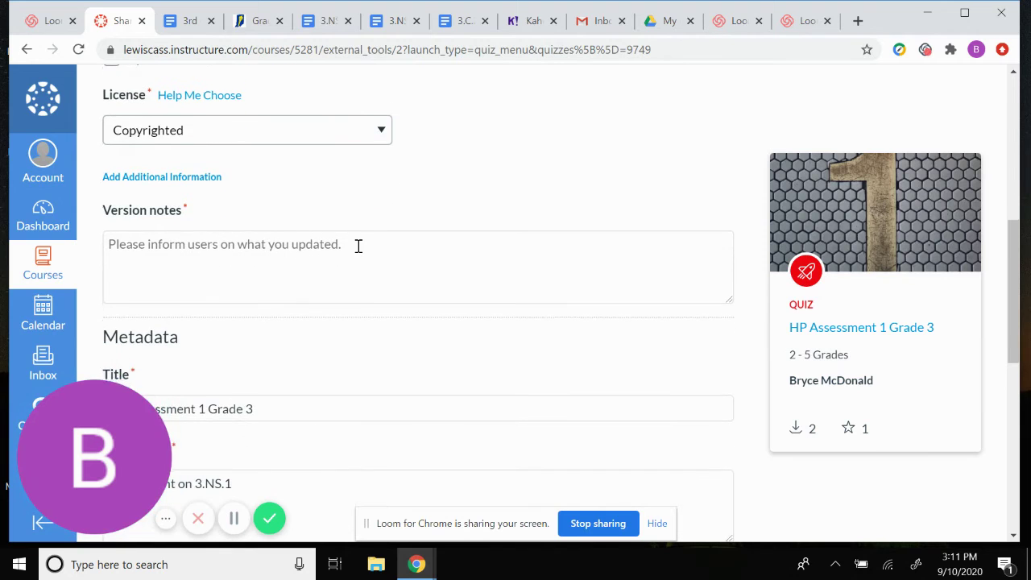
scroll(360, 253, "down", 2)
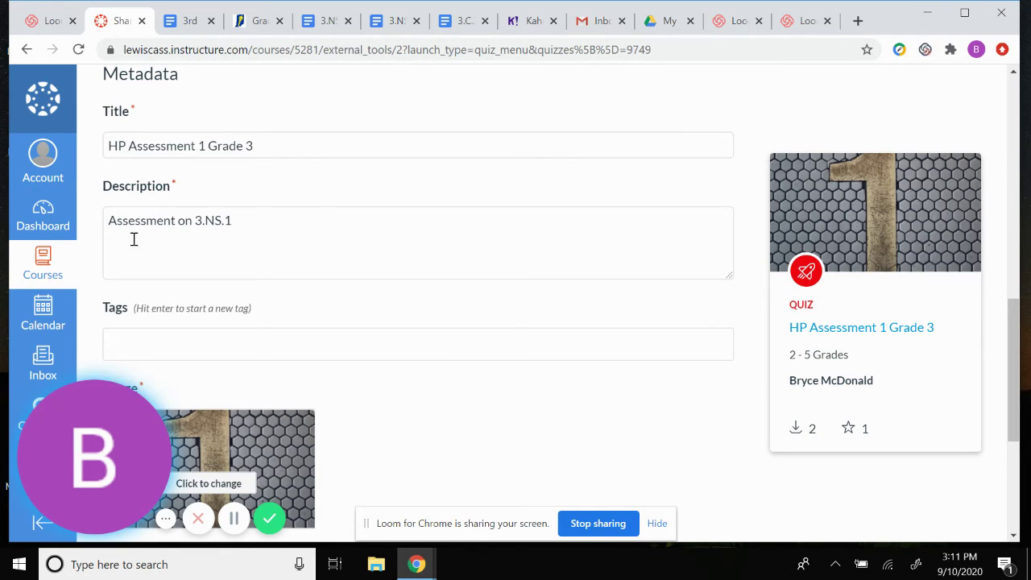
scroll(287, 246, "down", 3)
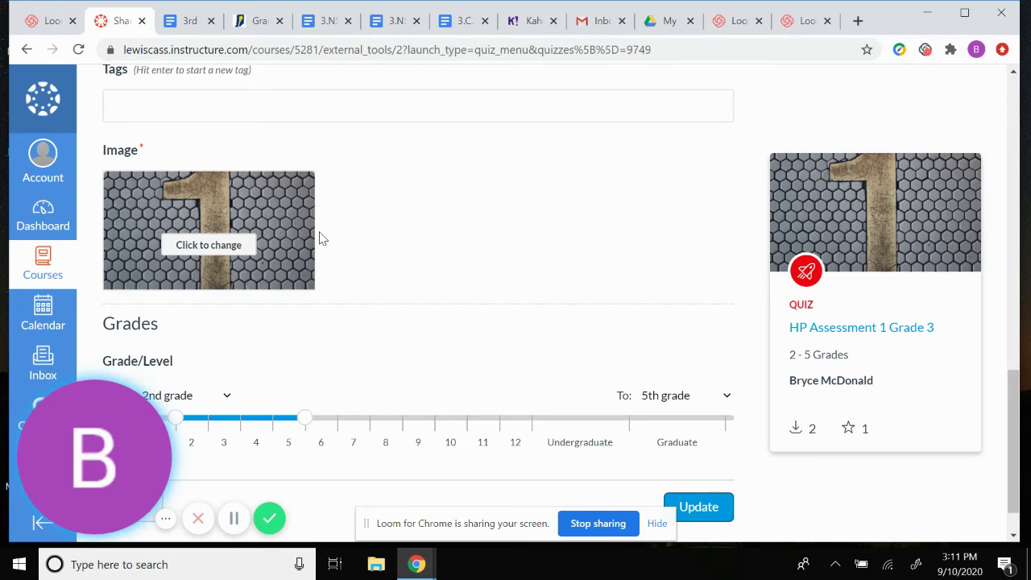
scroll(320, 238, "down", 1)
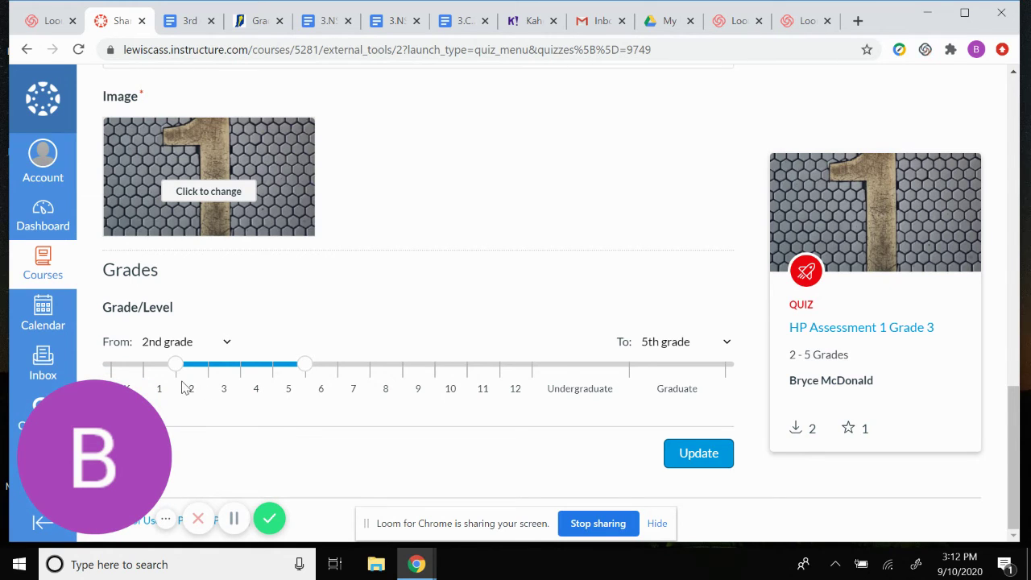
mouse_move(184, 388)
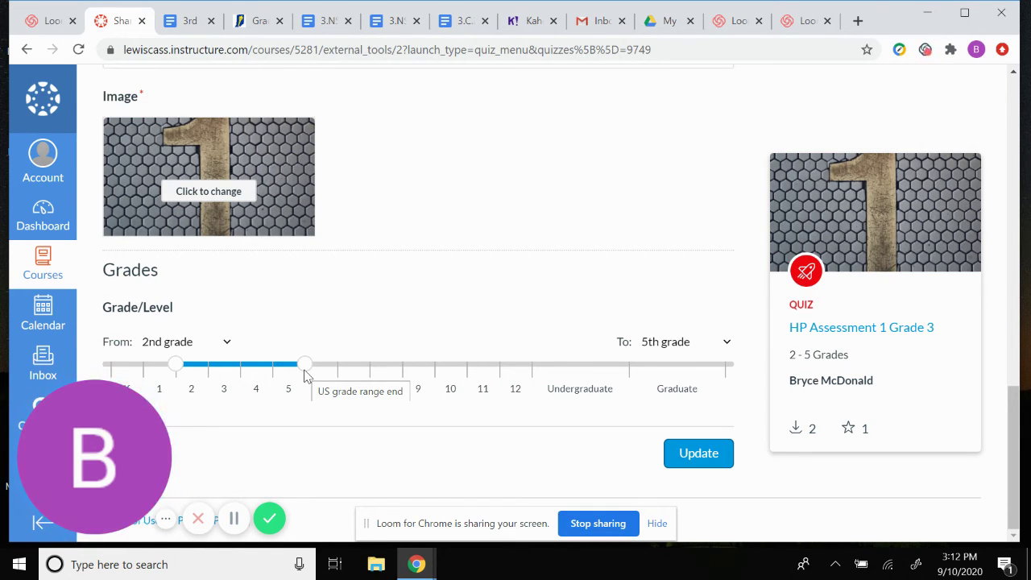
left_click(674, 451)
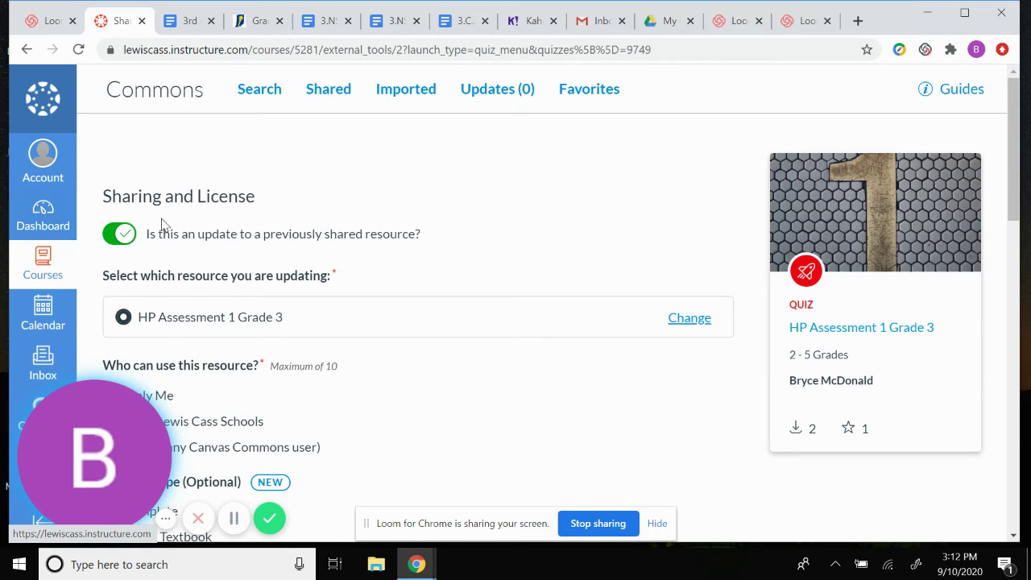
Go back from the Commons sharing form to the HP Assessment 1 Grade 3 quiz page.
left_click(27, 49)
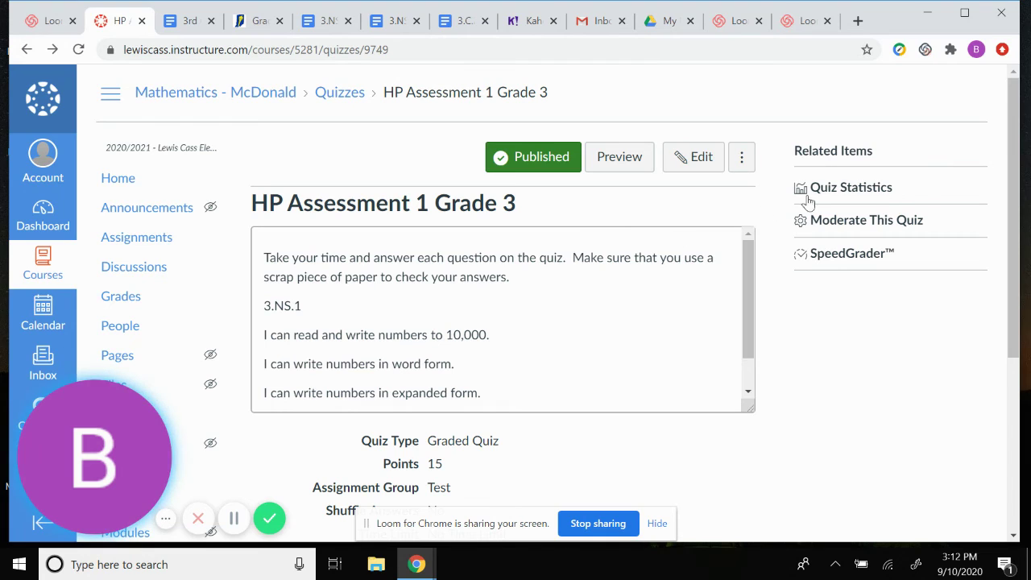
Review Quiz Statistics: 90% average, 49 attempts, 96% and 94% correct on the first two questions.
left_click(880, 191)
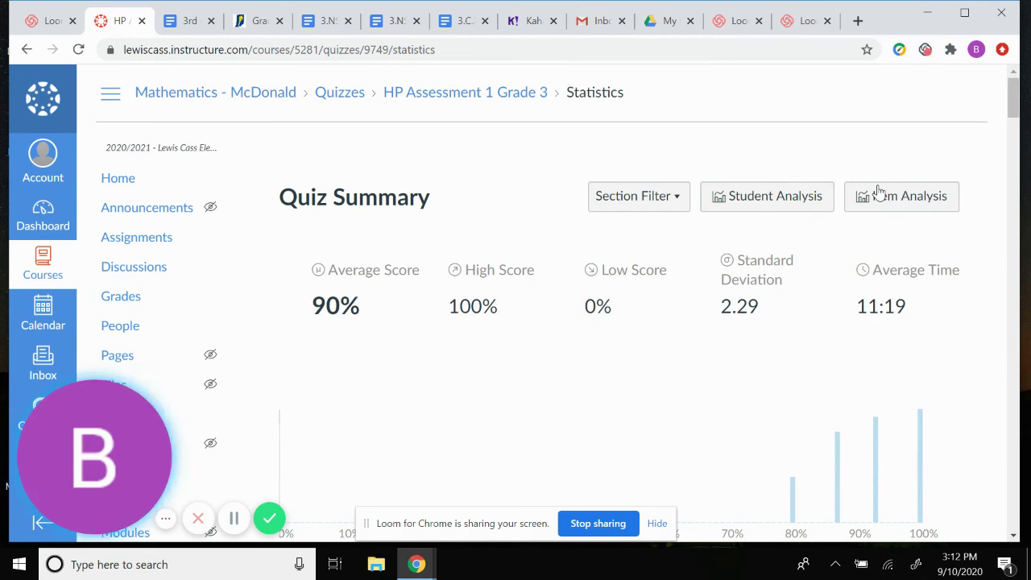
scroll(879, 191, "down", 1)
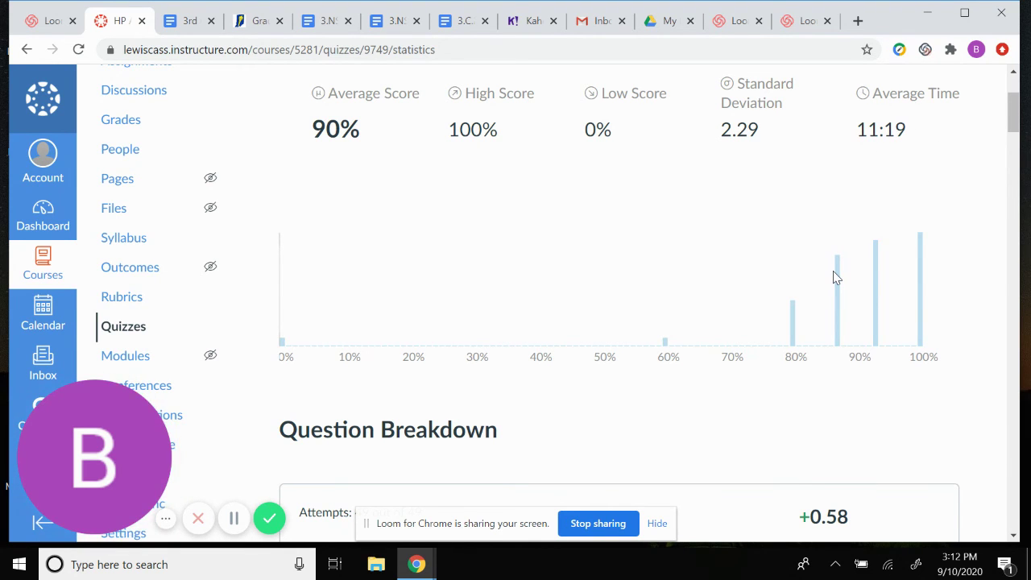
scroll(836, 278, "down", 1)
scroll(836, 277, "down", 4)
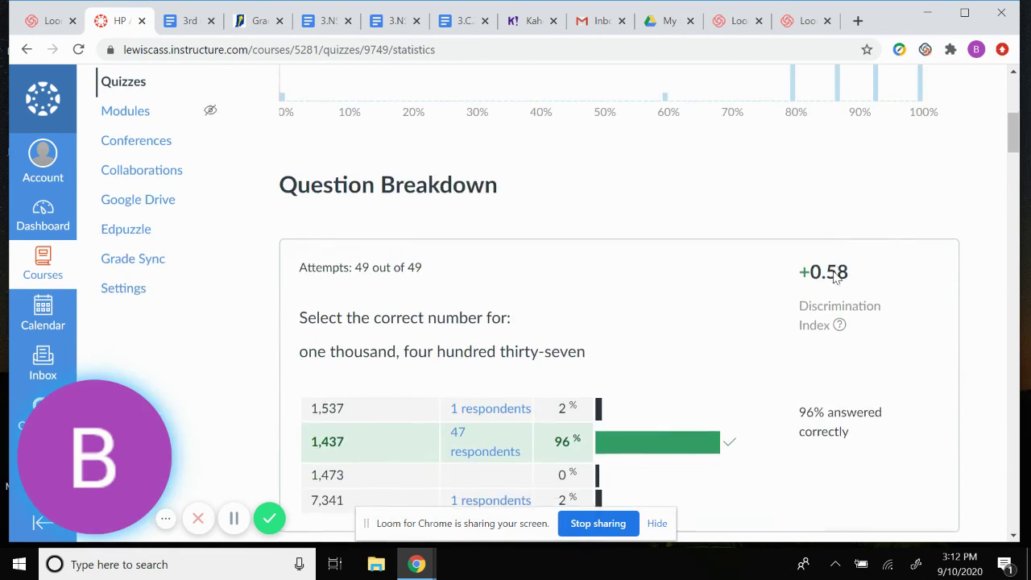
scroll(835, 277, "down", 1)
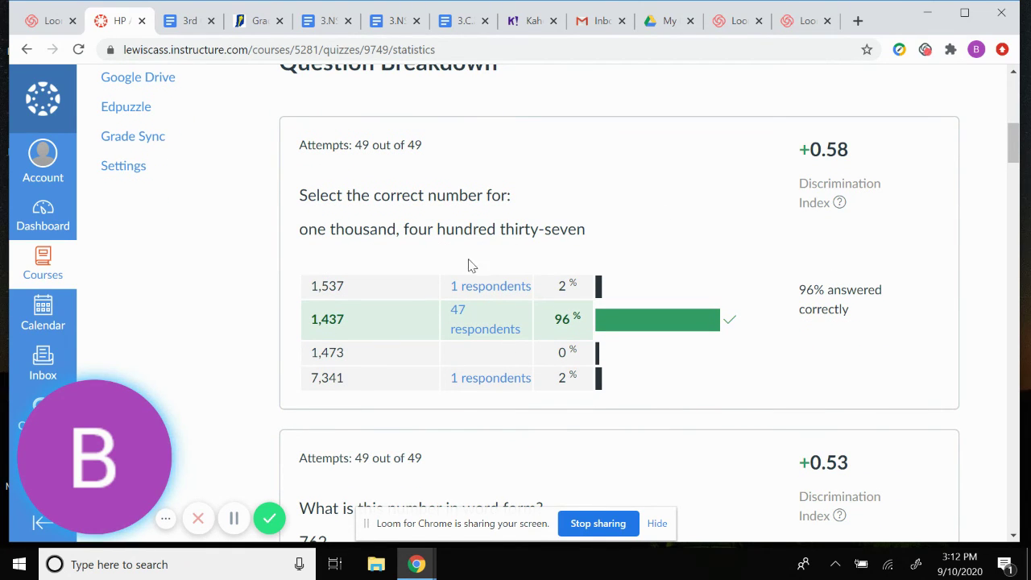
scroll(832, 354, "down", 1)
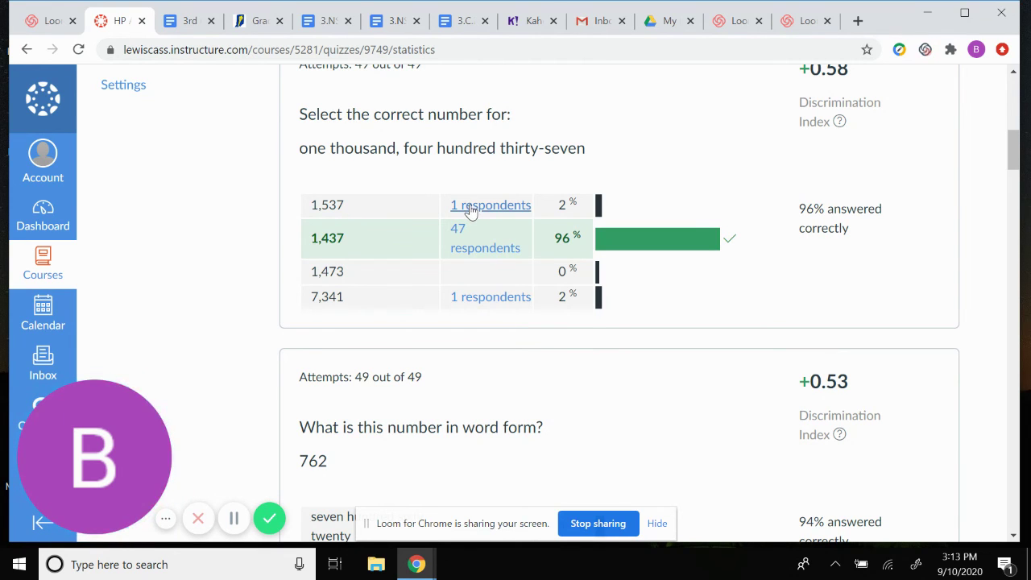
scroll(704, 249, "down", 2)
scroll(705, 253, "down", 1)
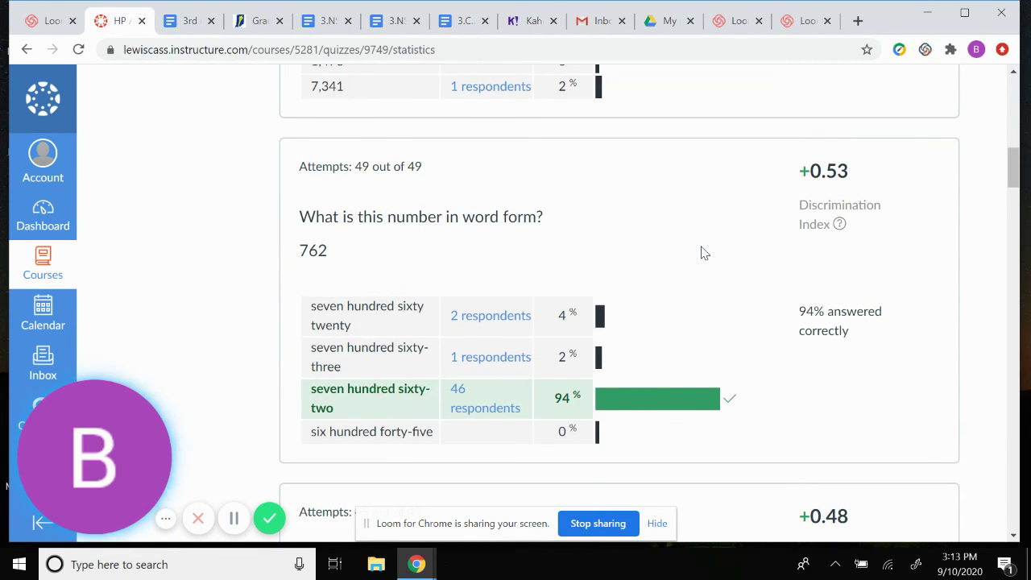